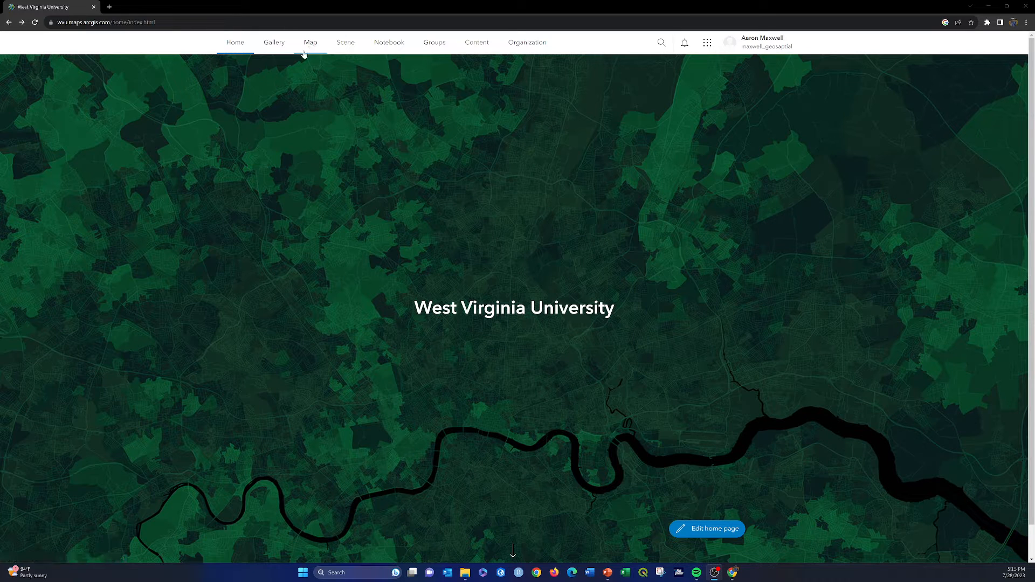
- Open a new map in Map Viewer and add the huc12_Summary feature layer from My content
{"action": "left_click", "coordinate": [311, 44]}
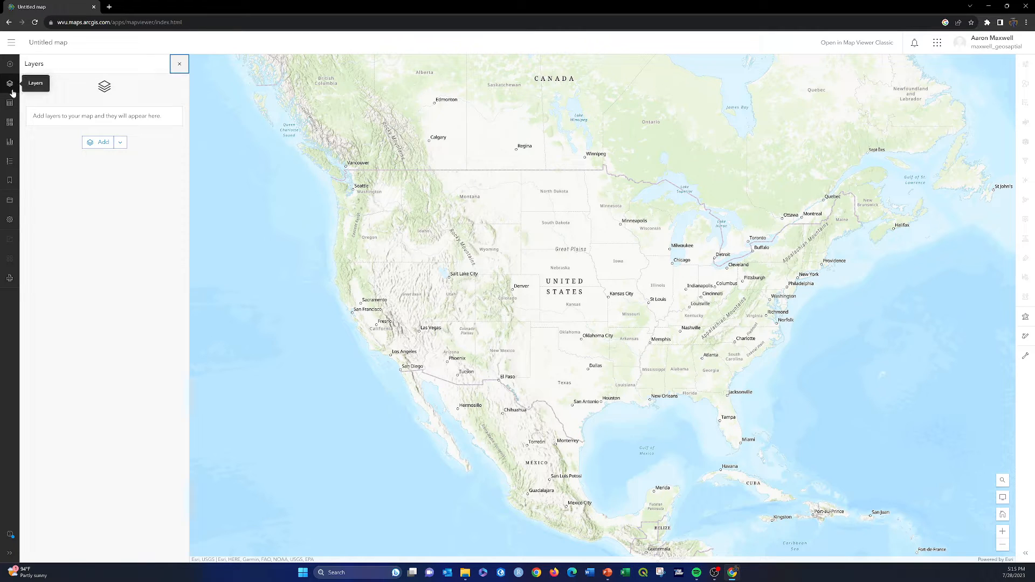
{"action": "left_click", "coordinate": [11, 65]}
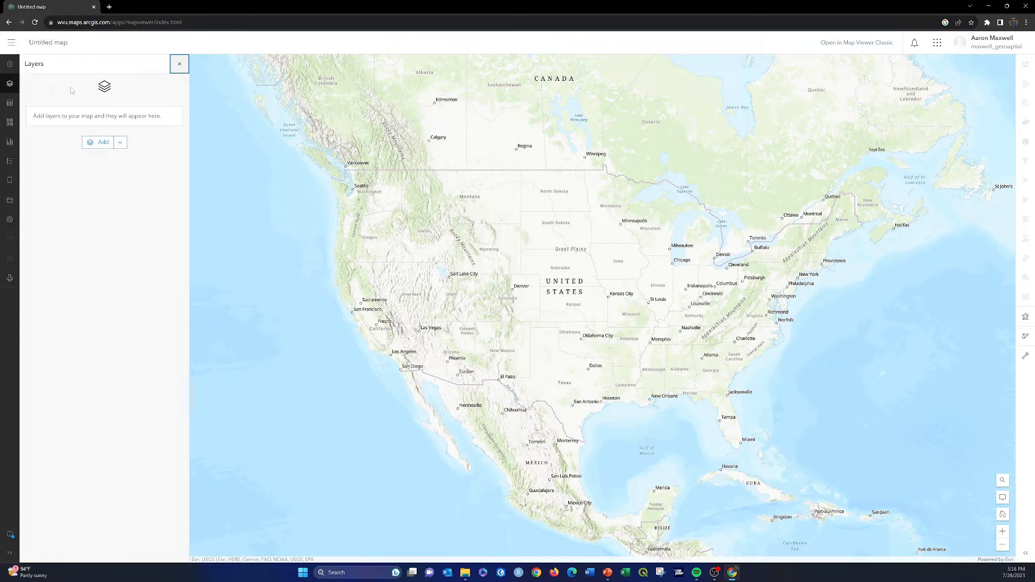
{"action": "left_click", "coordinate": [11, 65]}
{"action": "left_click", "coordinate": [54, 64]}
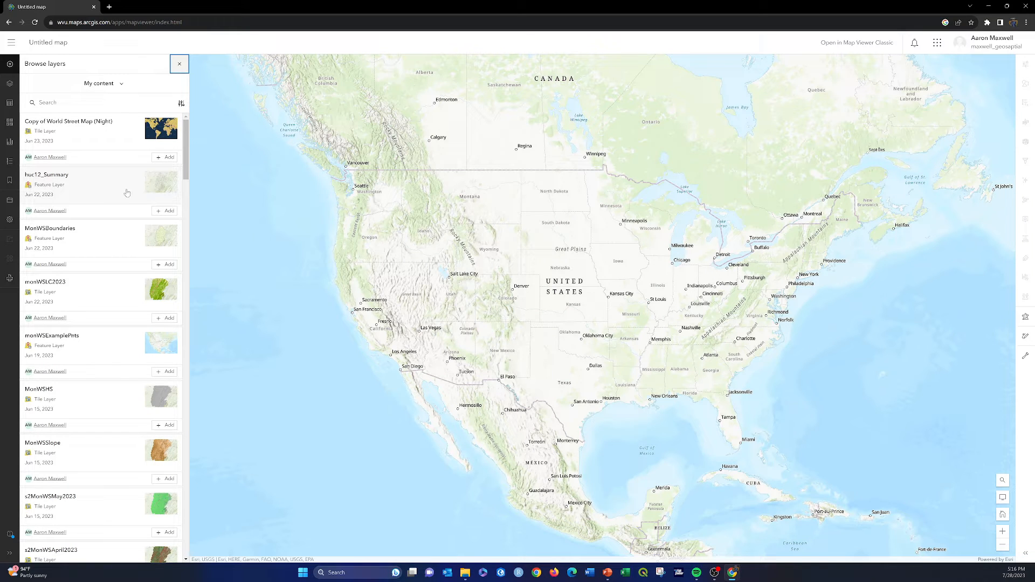
{"action": "left_click", "coordinate": [166, 212]}
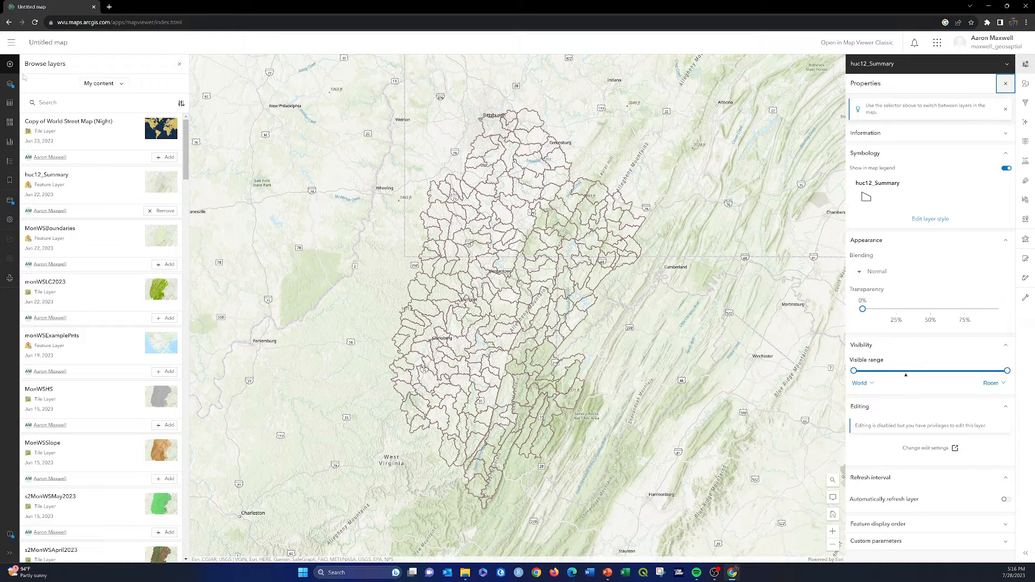
{"action": "left_click", "coordinate": [180, 64]}
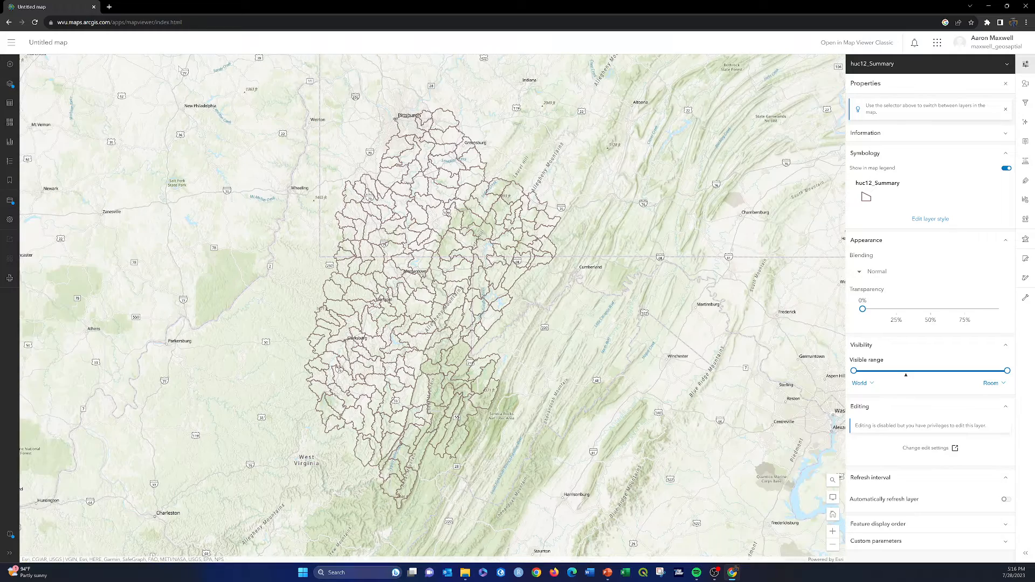
- Examine the map's layer list and tables list, deselecting and reselecting the huc12_Summary layer
{"action": "left_click", "coordinate": [9, 83]}
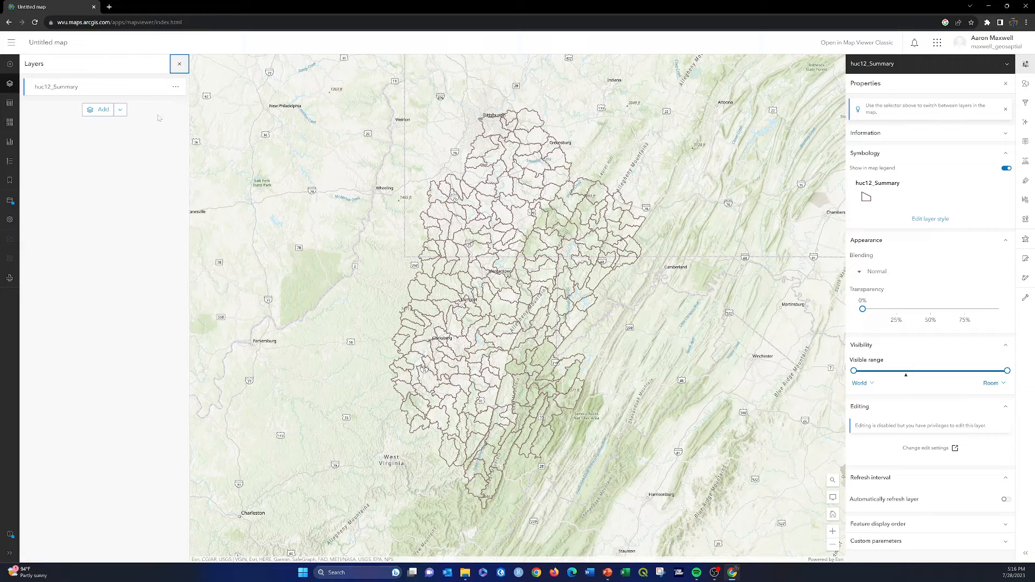
{"action": "left_click", "coordinate": [165, 91]}
{"action": "left_click", "coordinate": [164, 87]}
{"action": "left_click", "coordinate": [165, 87]}
{"action": "left_click", "coordinate": [67, 91]}
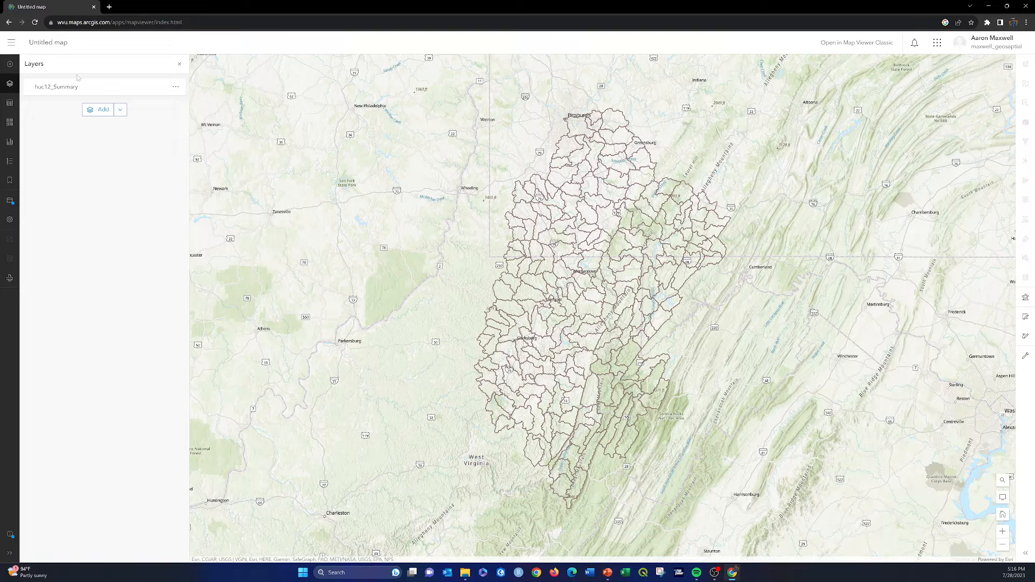
{"action": "left_click", "coordinate": [75, 87]}
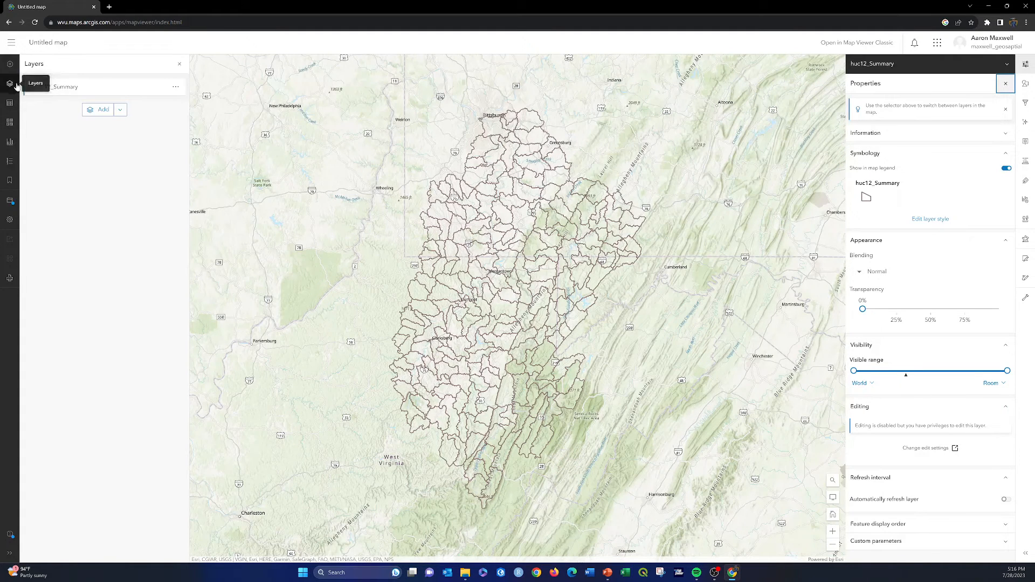
{"action": "left_click", "coordinate": [8, 104]}
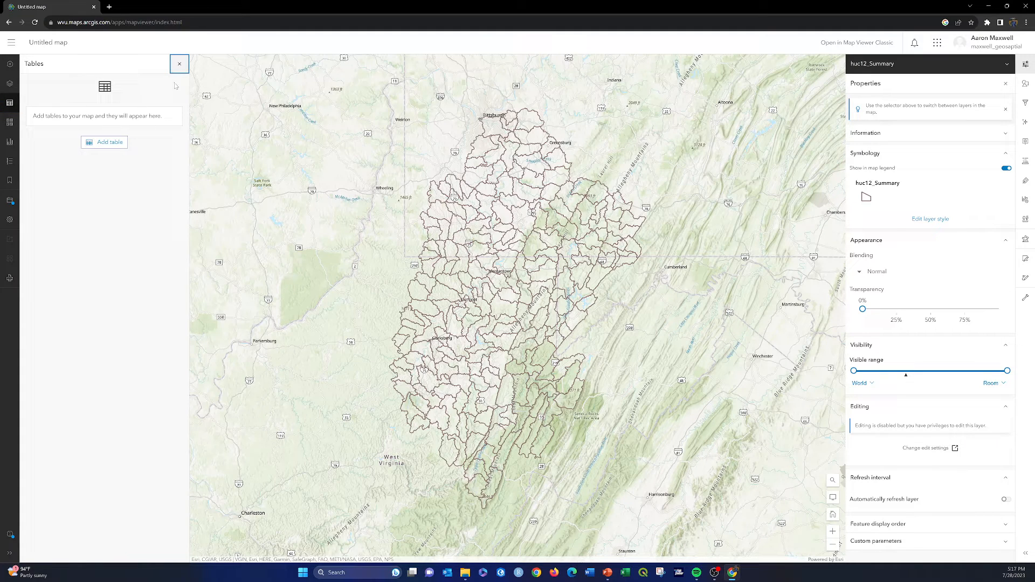
{"action": "left_click", "coordinate": [179, 64]}
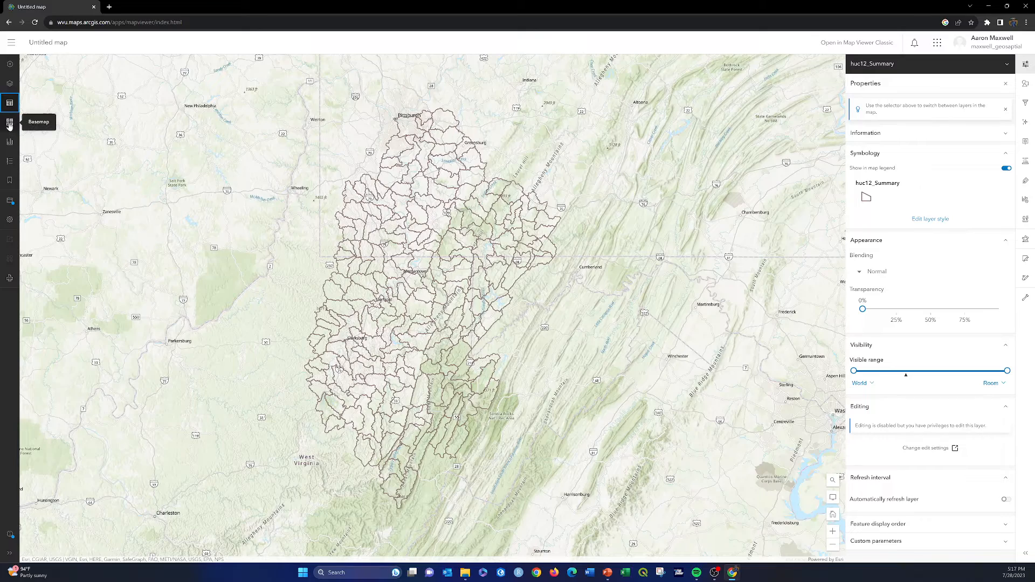
- Try the Imagery basemap, and set the map's basemap to Streets (Night)
{"action": "left_click", "coordinate": [10, 123]}
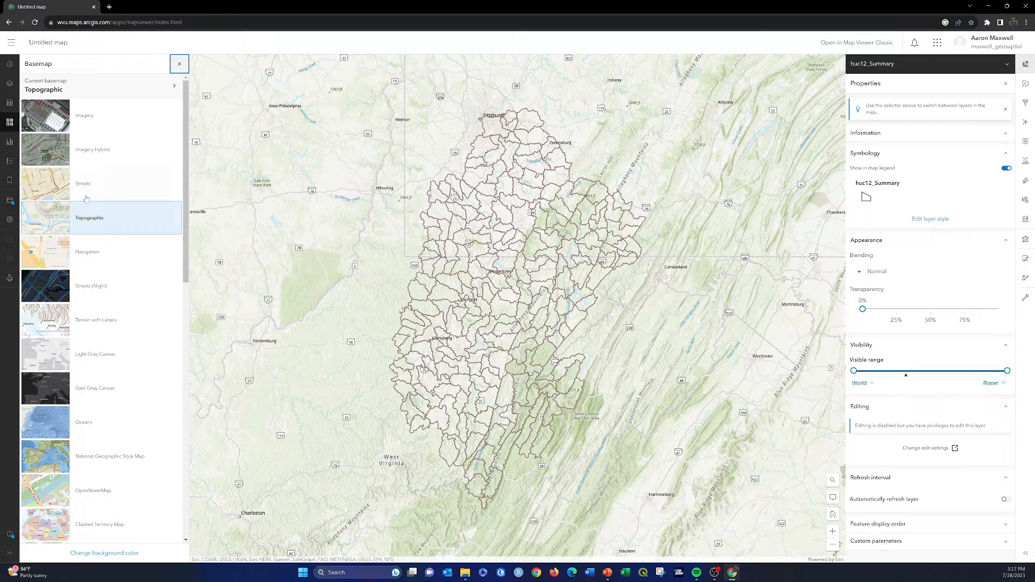
{"action": "left_click", "coordinate": [52, 121]}
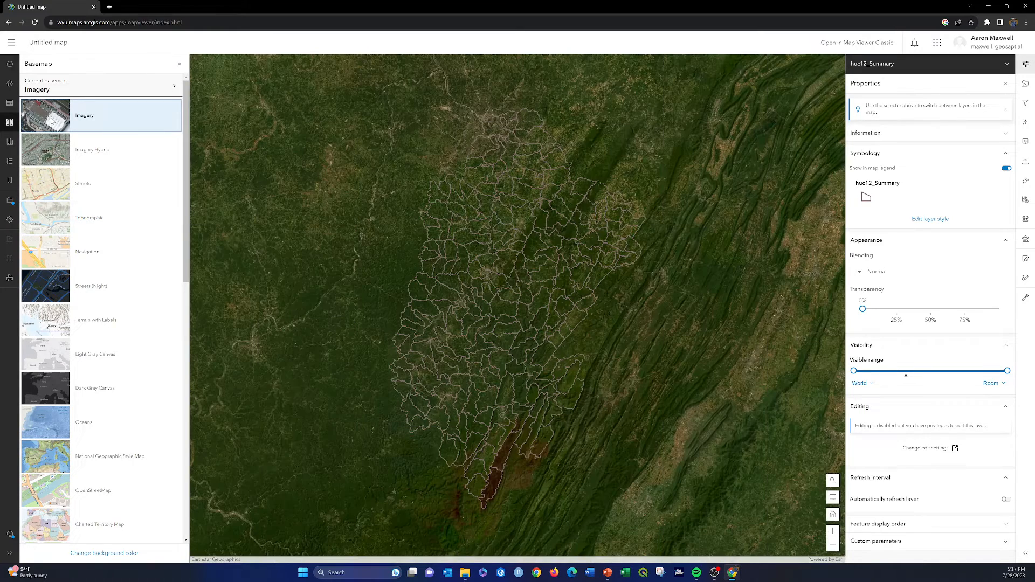
{"action": "left_click", "coordinate": [52, 294]}
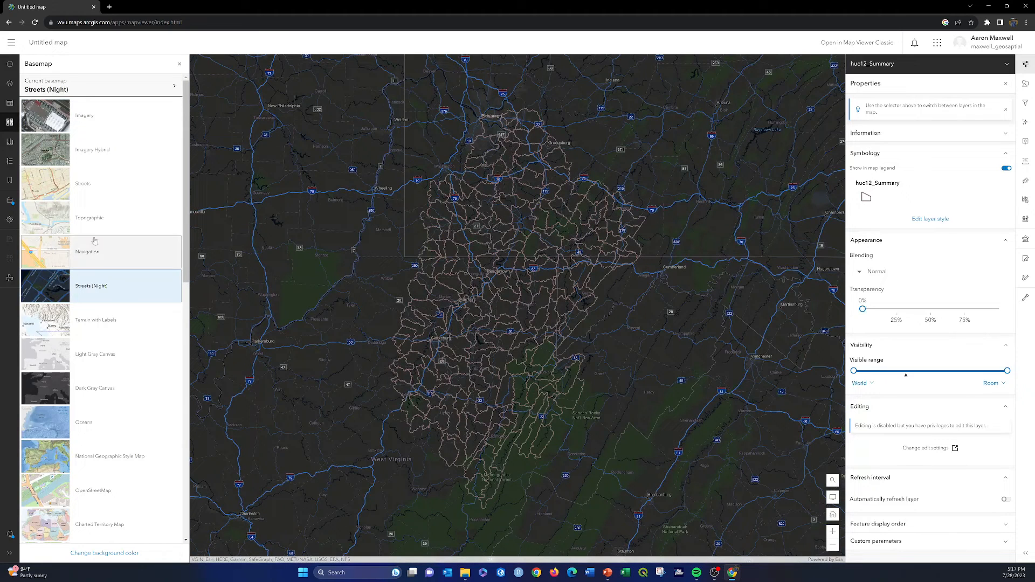
- Look through the map's charts, legend and bookmarks
{"action": "left_click", "coordinate": [10, 145]}
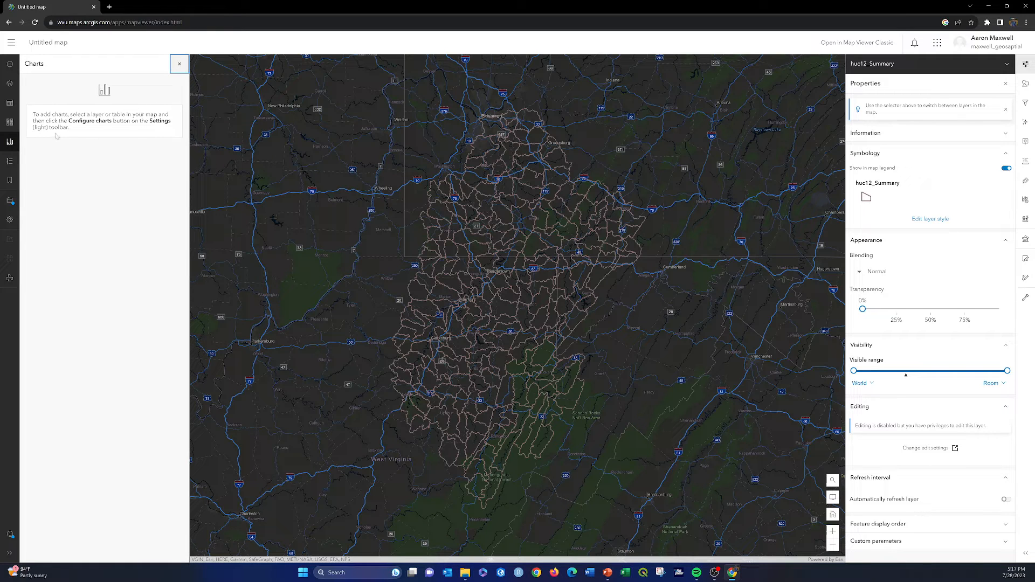
{"action": "left_click", "coordinate": [10, 163]}
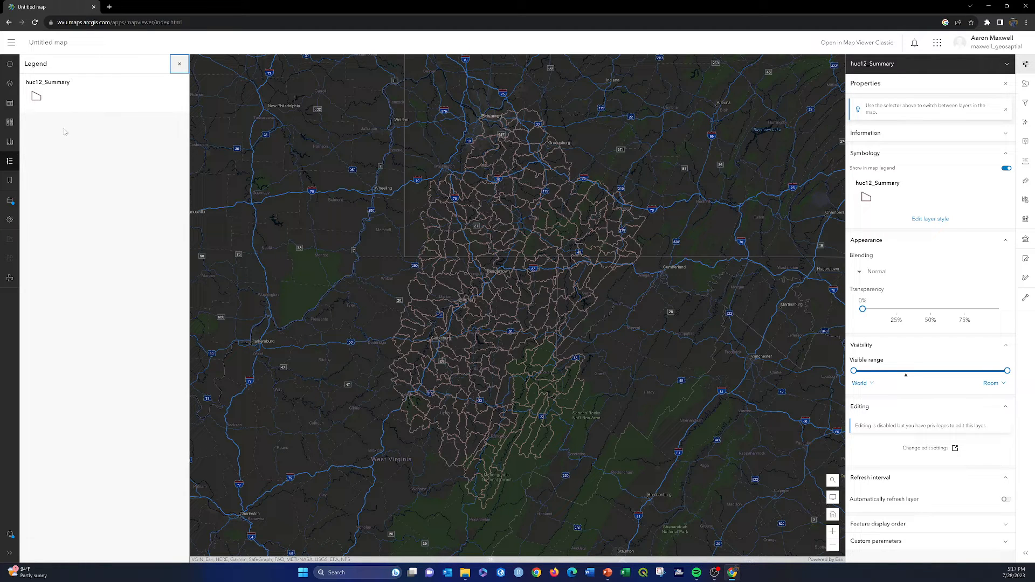
{"action": "left_click", "coordinate": [10, 183]}
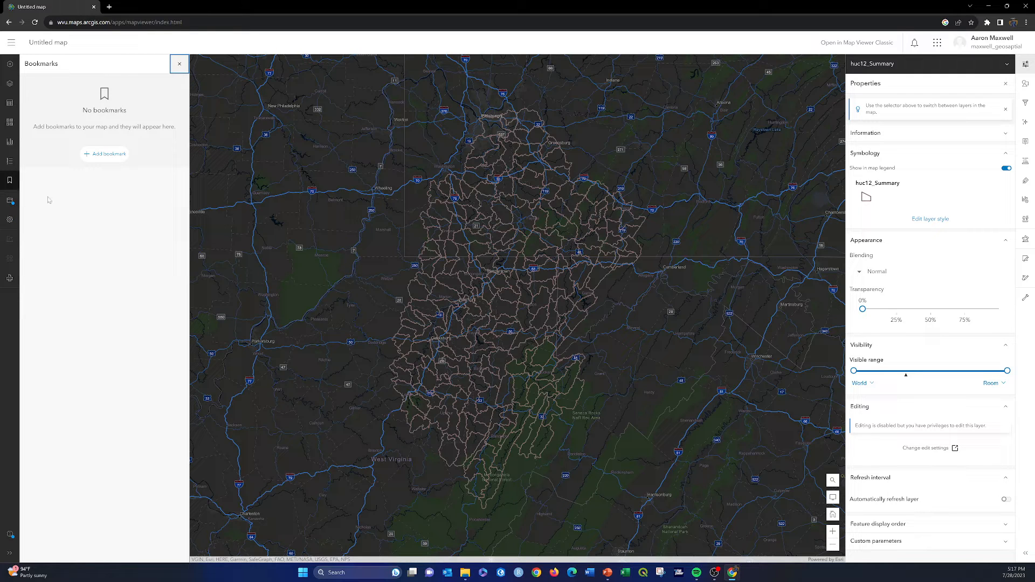
- Examine the title, folder, tags and summary options for saving the map, cancel without saving, and view the save and open options
{"action": "left_click", "coordinate": [9, 202]}
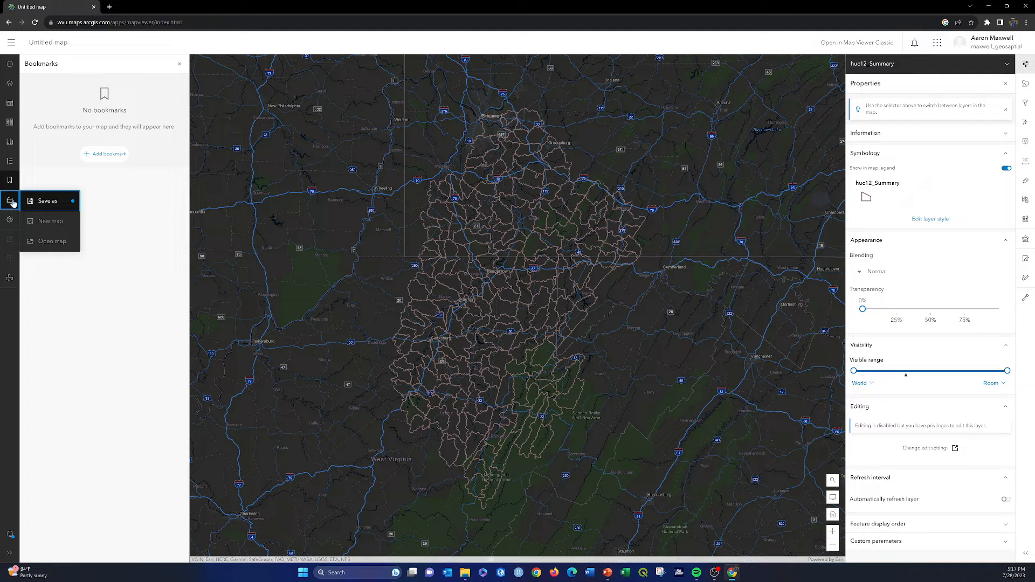
{"action": "left_click", "coordinate": [42, 204]}
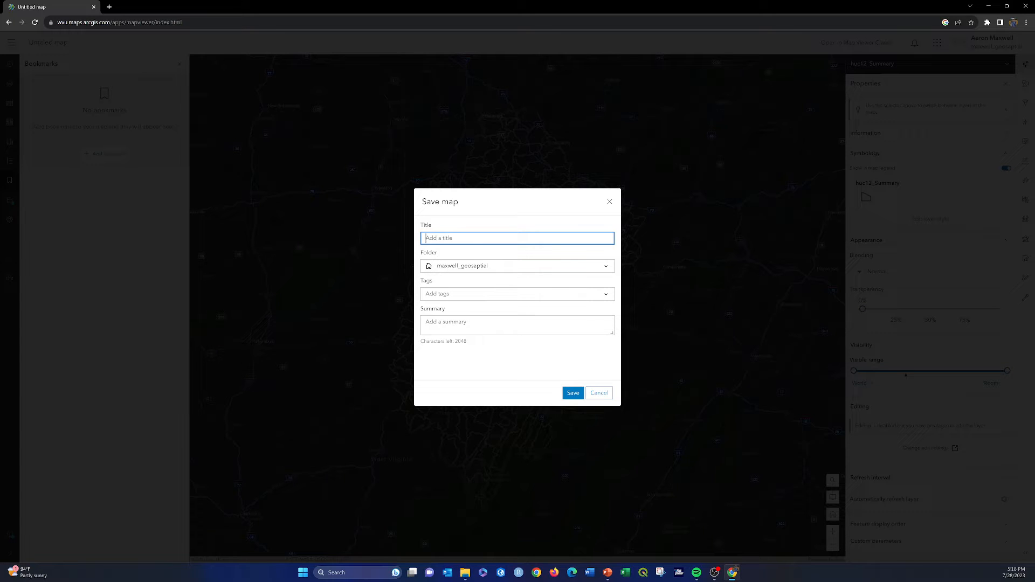
{"action": "left_click", "coordinate": [606, 268]}
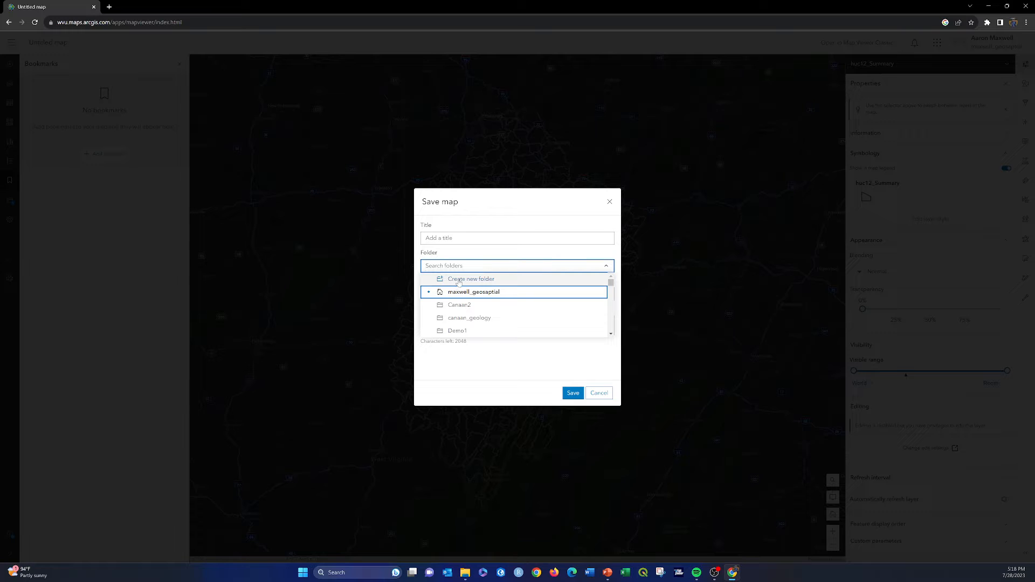
{"action": "left_click", "coordinate": [473, 252]}
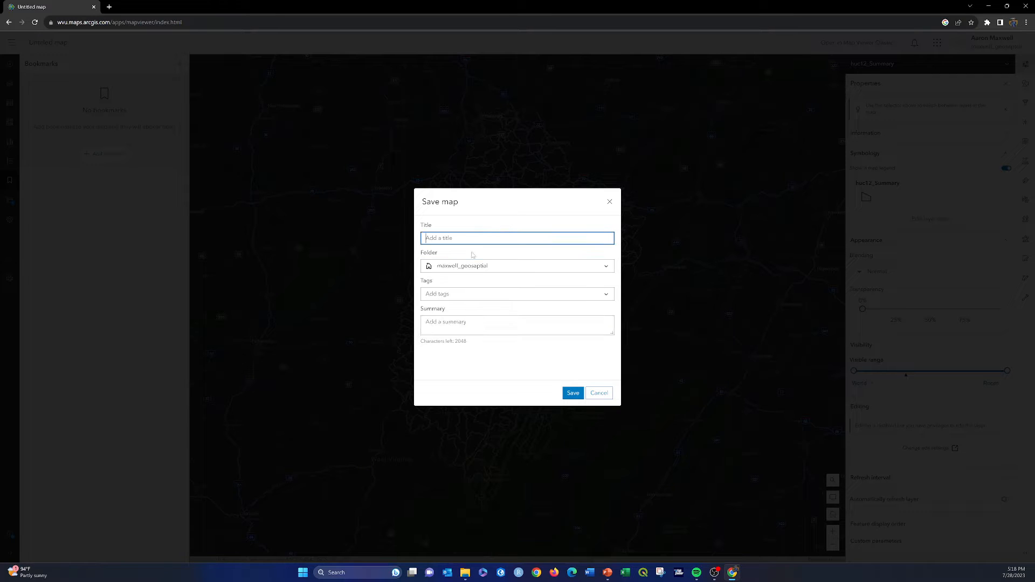
{"action": "left_click", "coordinate": [605, 295]}
{"action": "left_click", "coordinate": [606, 295]}
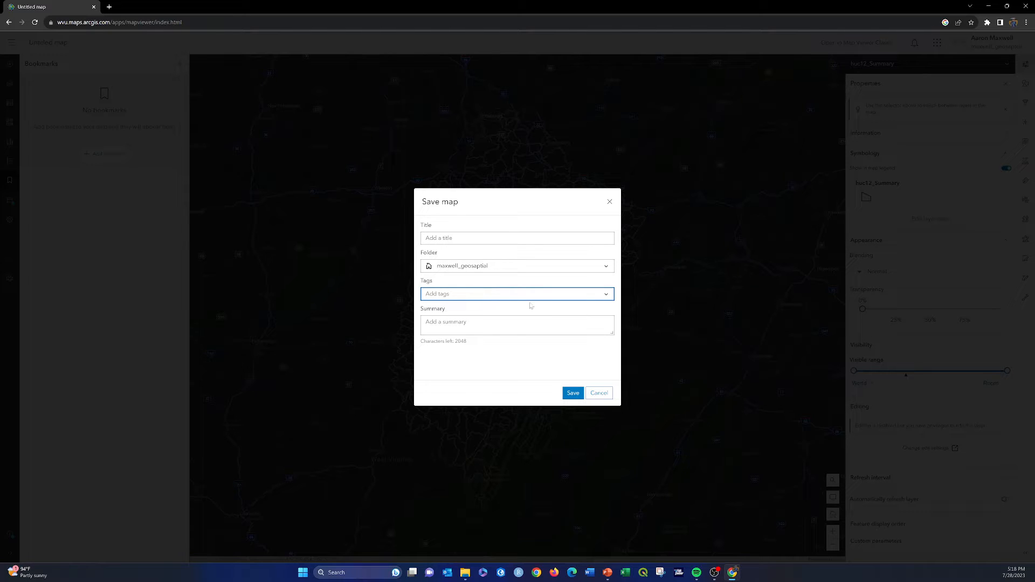
{"action": "left_click", "coordinate": [485, 325]}
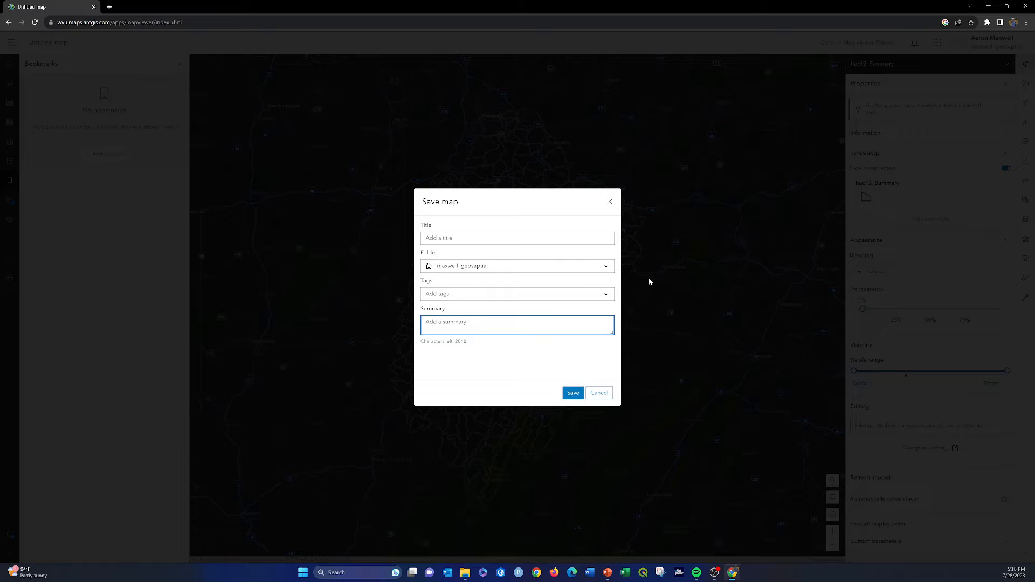
{"action": "left_click", "coordinate": [610, 201]}
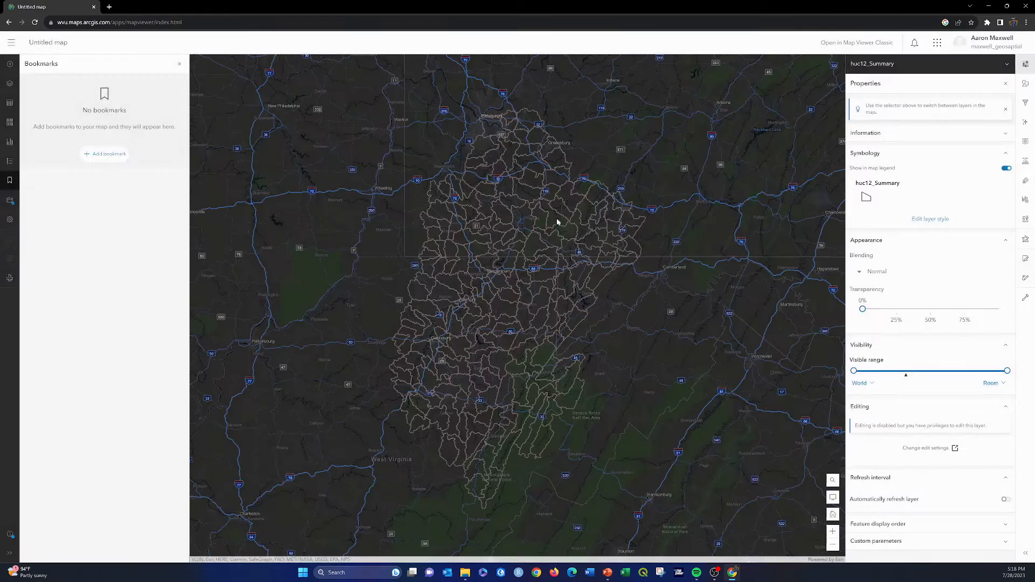
{"action": "left_click", "coordinate": [10, 201]}
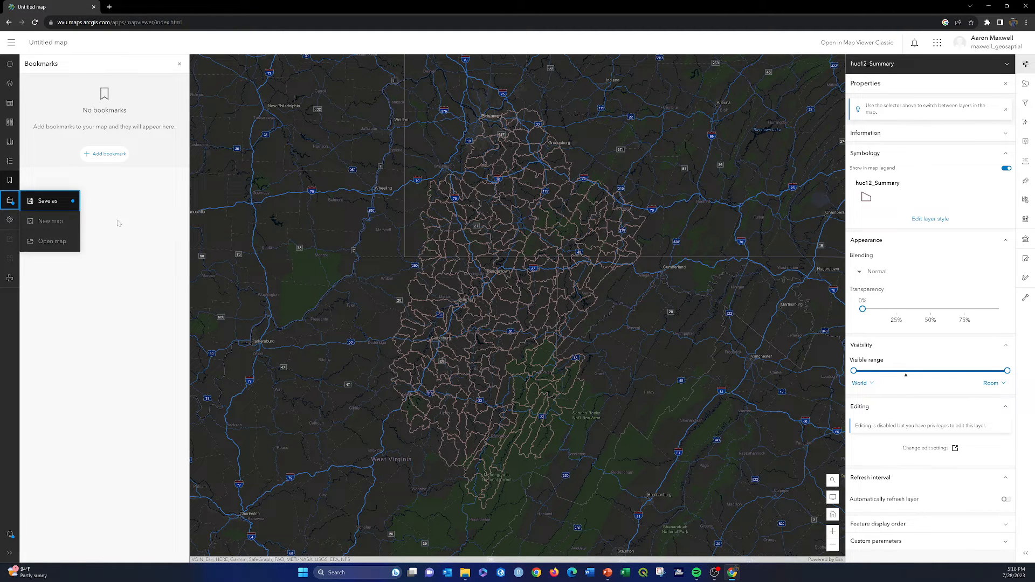
- Inspect the map properties, switching the background color on and off and reading the explanation of Preserve map scale
{"action": "left_click", "coordinate": [9, 221]}
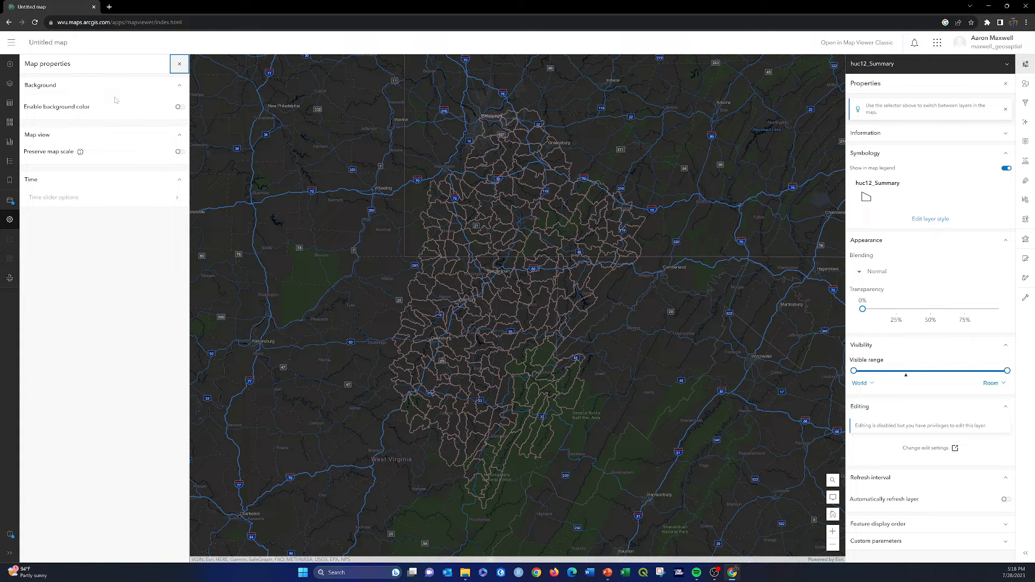
{"action": "left_click", "coordinate": [181, 107]}
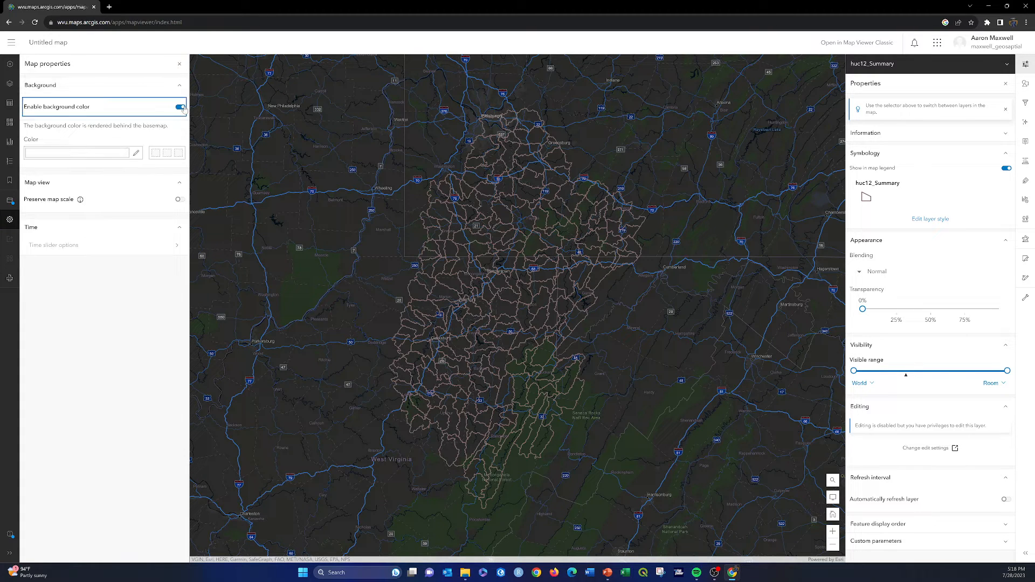
{"action": "left_click", "coordinate": [180, 108]}
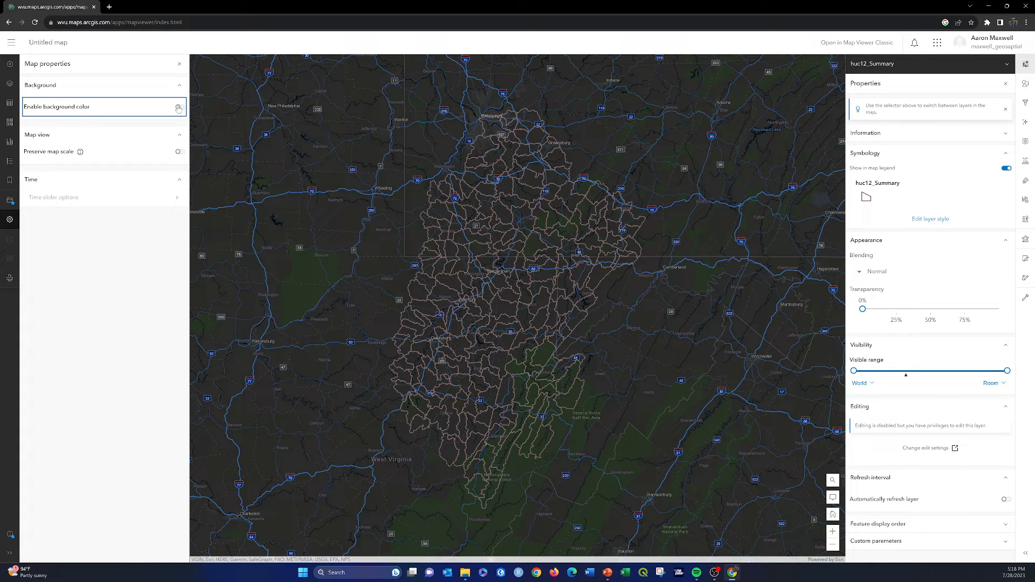
{"action": "left_click", "coordinate": [80, 153]}
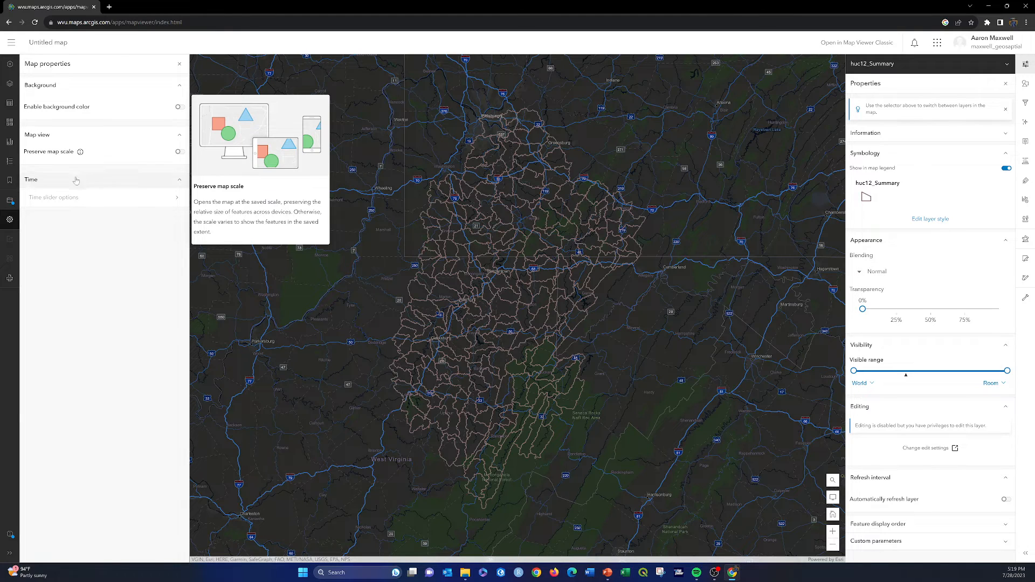
{"action": "left_click", "coordinate": [10, 220]}
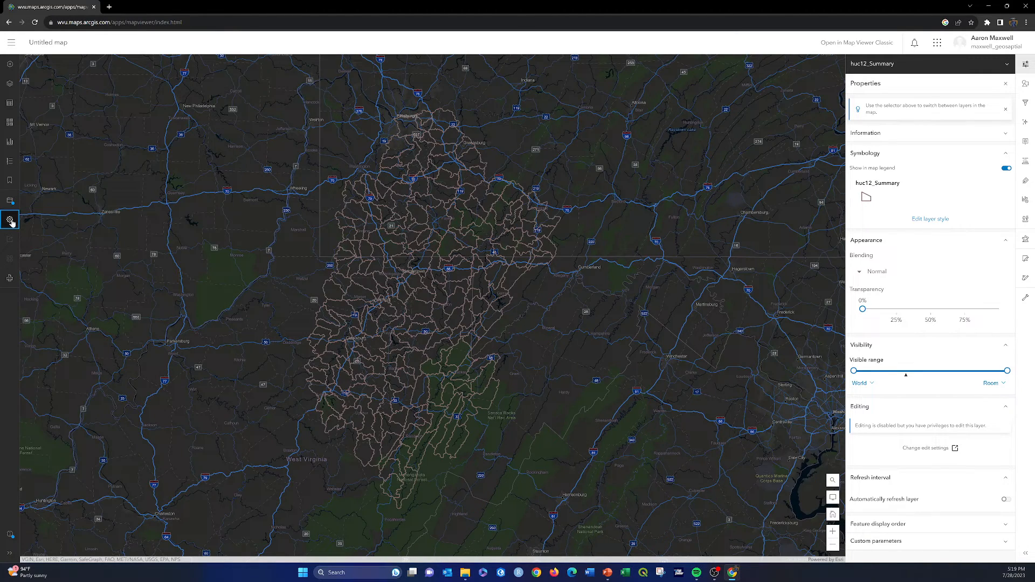
{"action": "left_click", "coordinate": [10, 220]}
{"action": "left_click", "coordinate": [13, 221]}
- Start saving the map with the title huc12Mao in the newAGOLVideos folder
{"action": "left_click", "coordinate": [10, 201]}
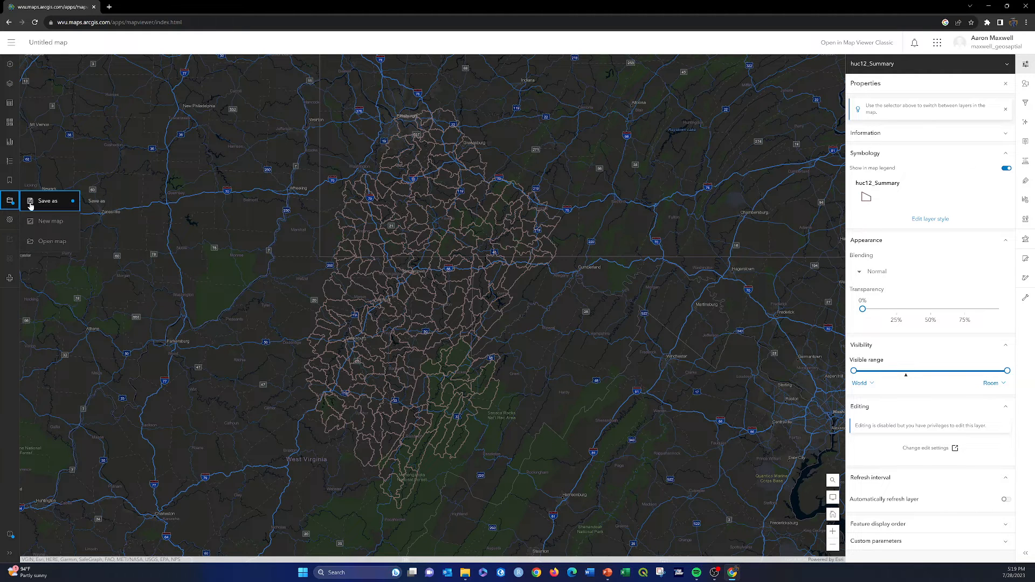
{"action": "left_click", "coordinate": [43, 203]}
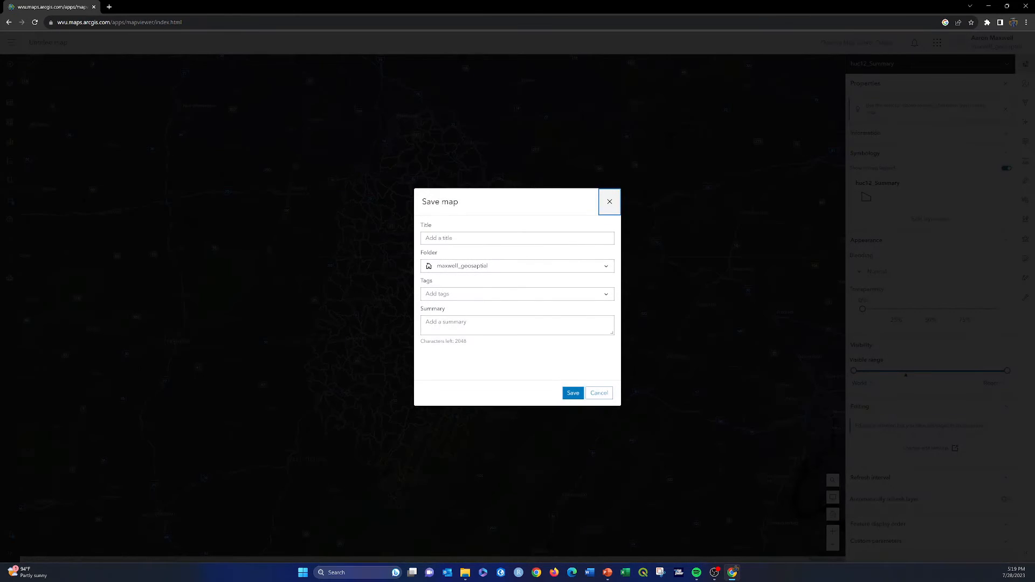
{"action": "left_click", "coordinate": [517, 239]}
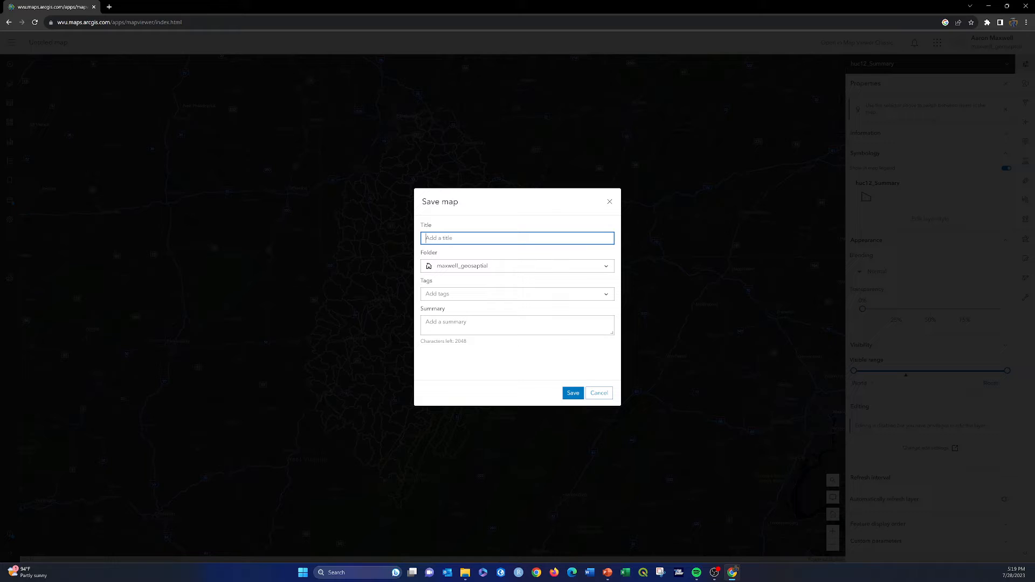
{"action": "type", "text": "huc12Mao"}
{"action": "left_click", "coordinate": [593, 269]}
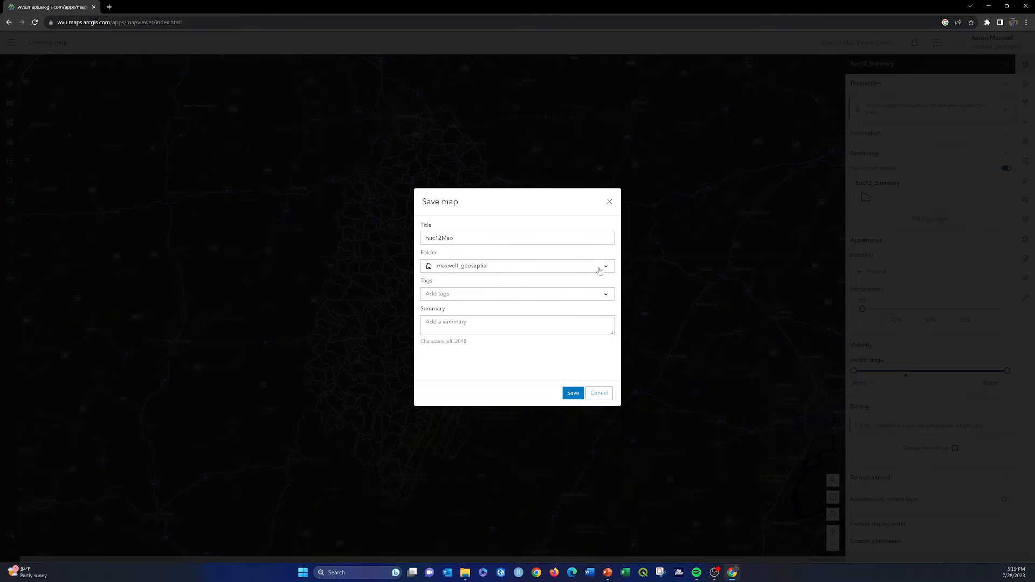
{"action": "scroll", "coordinate": [518, 303], "scroll_direction": "down", "scroll_amount": 6}
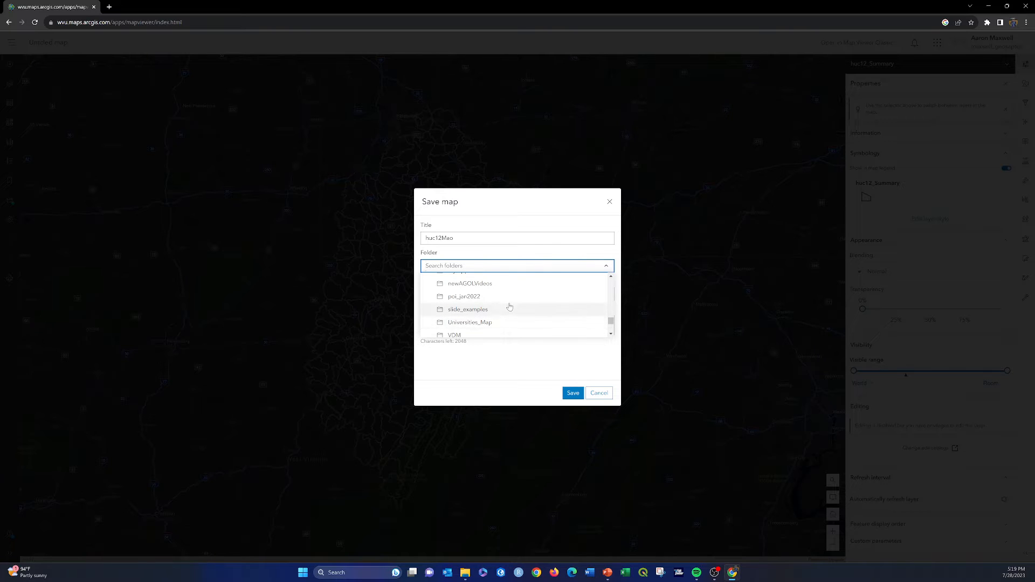
{"action": "scroll", "coordinate": [511, 309], "scroll_direction": "down", "scroll_amount": 2}
{"action": "scroll", "coordinate": [527, 317], "scroll_direction": "up", "scroll_amount": 2}
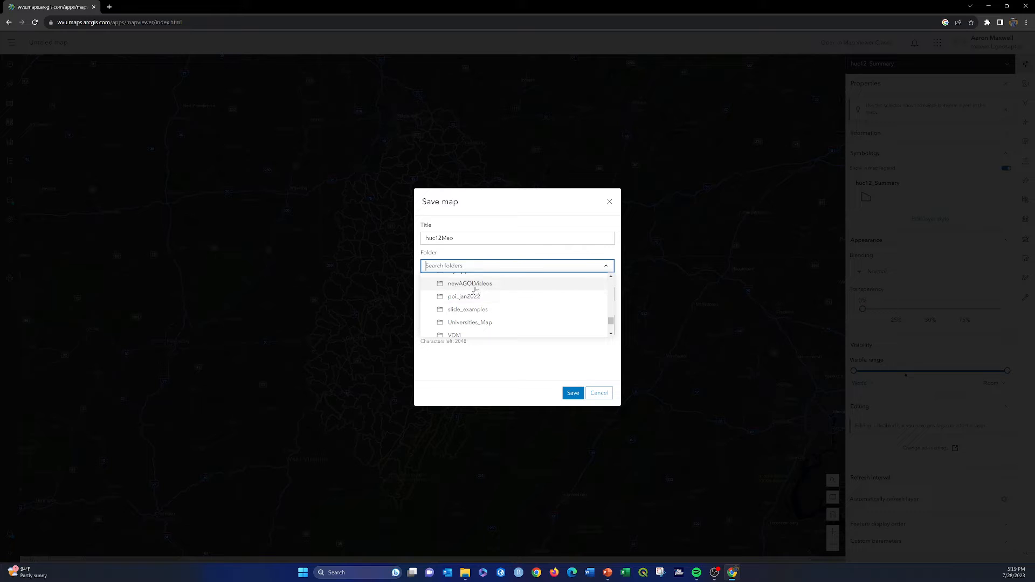
{"action": "left_click", "coordinate": [473, 284]}
- Add the tags agol, wv view and watersheds, and save the map without a summary
{"action": "left_click", "coordinate": [426, 294]}
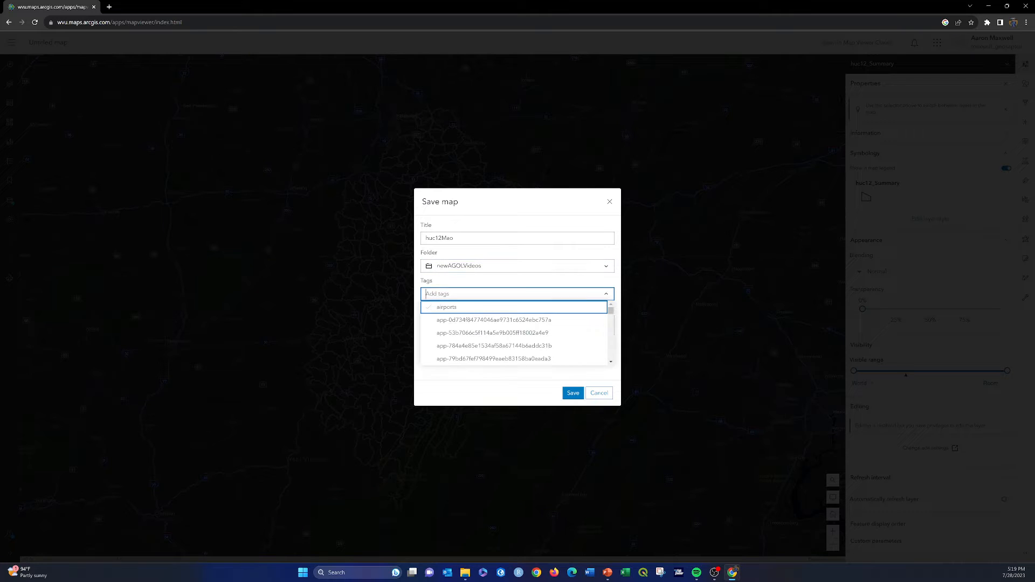
{"action": "type", "text": "agol"}
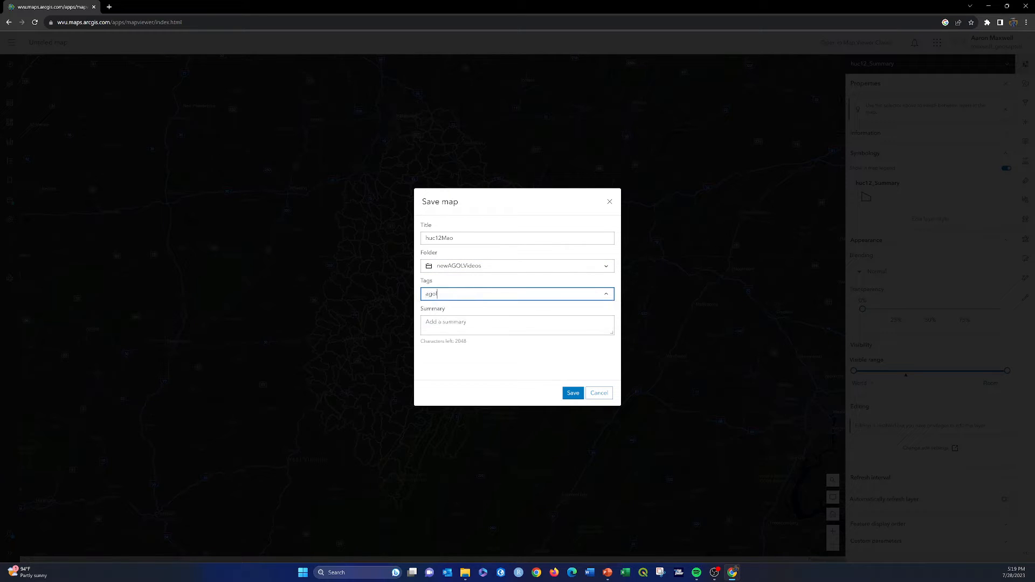
{"action": "key", "text": "Return"}
{"action": "type", "text": "w"}
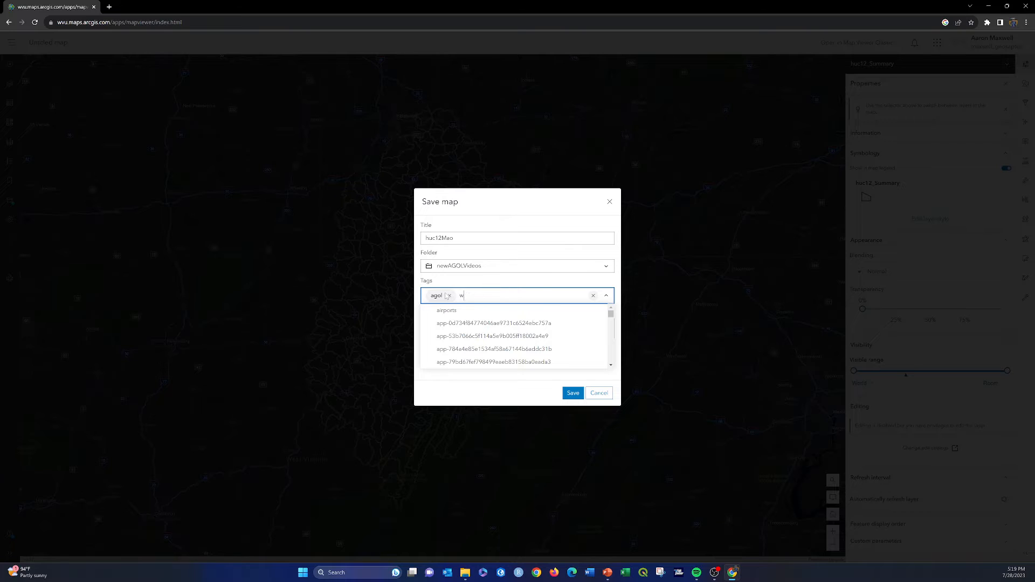
{"action": "type", "text": "v view"}
{"action": "key", "text": "Return"}
{"action": "type", "text": "w"}
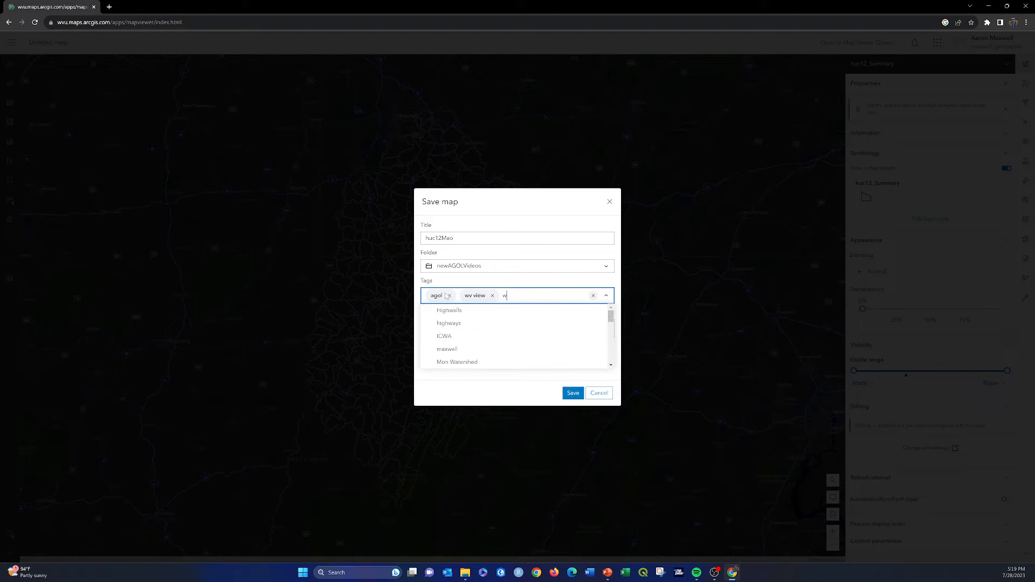
{"action": "type", "text": "atersheds"}
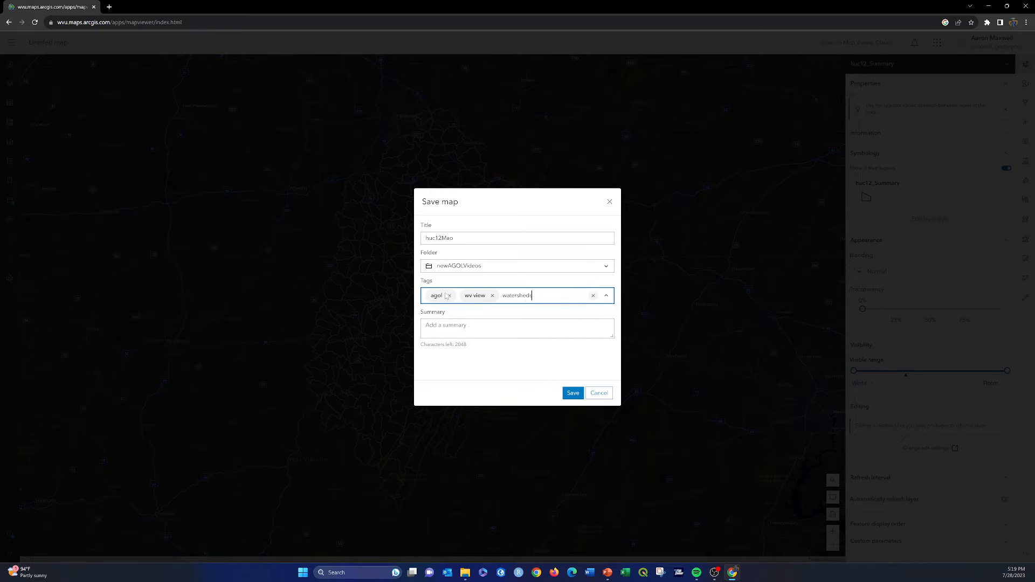
{"action": "key", "text": "Return"}
{"action": "left_click", "coordinate": [514, 358]}
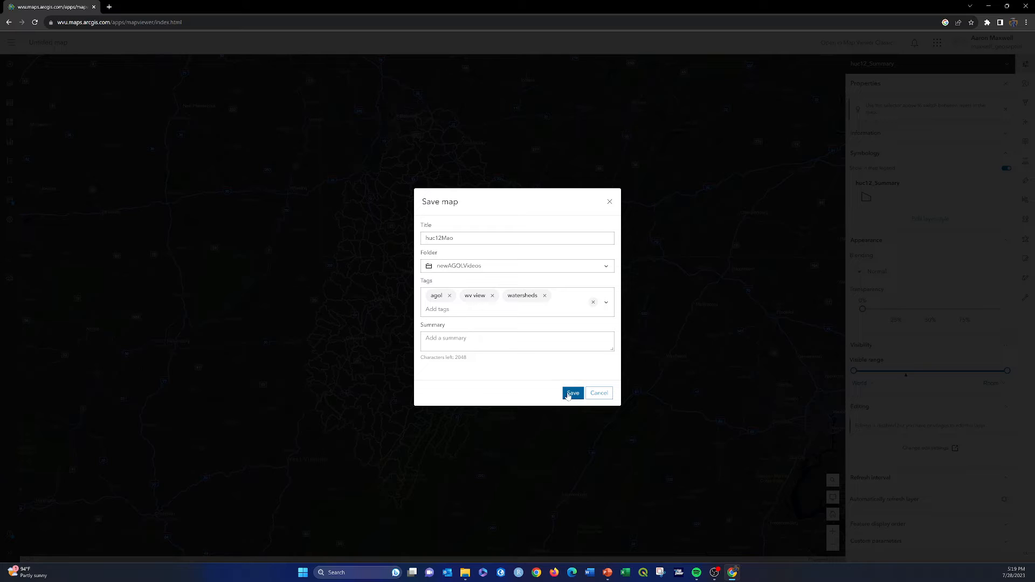
{"action": "left_click", "coordinate": [567, 395]}
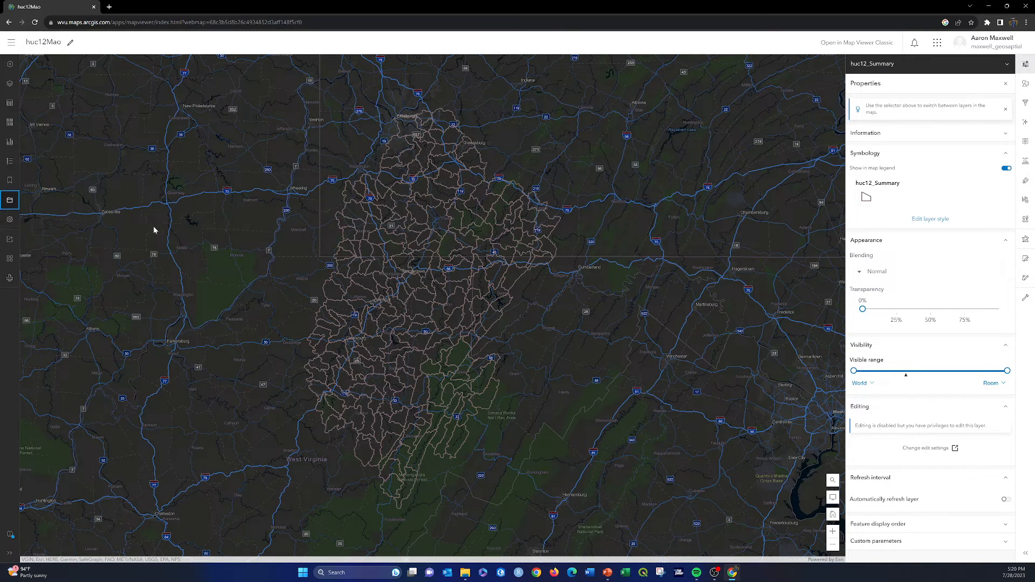
- Look through the saved map's save options, sharing levels, app creation choices and print settings without changing anything
{"action": "left_click", "coordinate": [11, 202]}
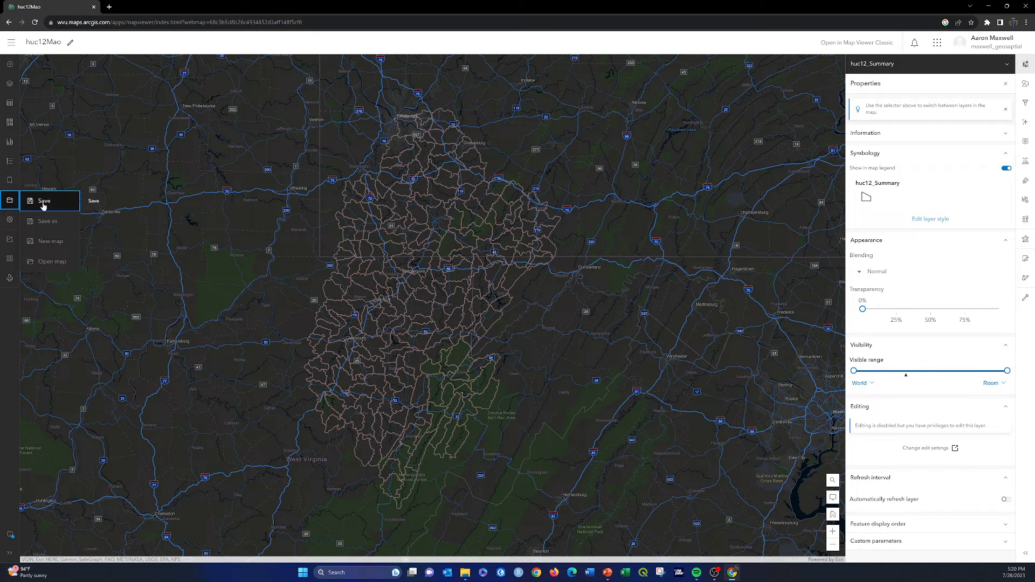
{"action": "left_click", "coordinate": [8, 244]}
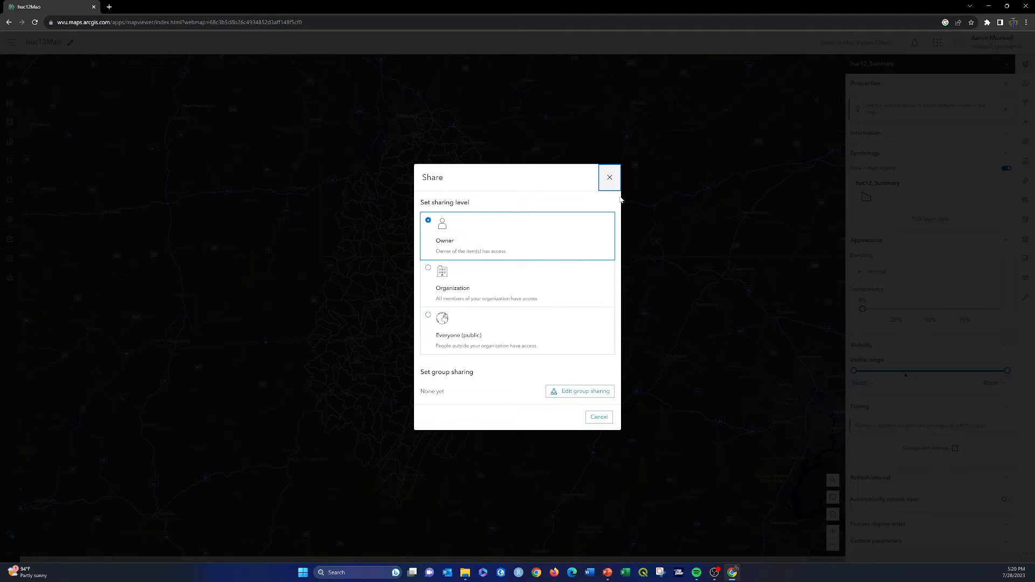
{"action": "left_click", "coordinate": [612, 179]}
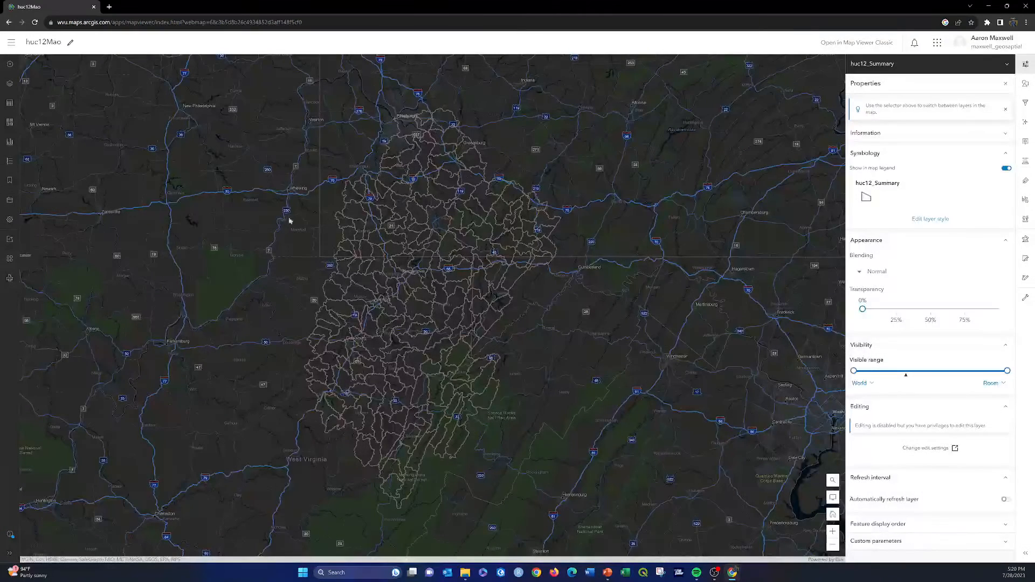
{"action": "left_click", "coordinate": [10, 259]}
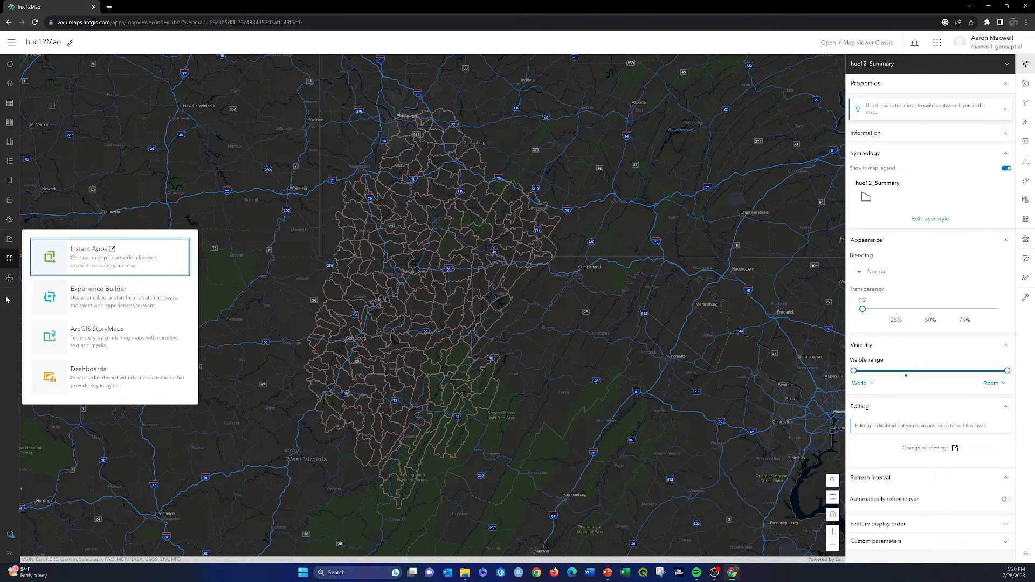
{"action": "left_click", "coordinate": [9, 279]}
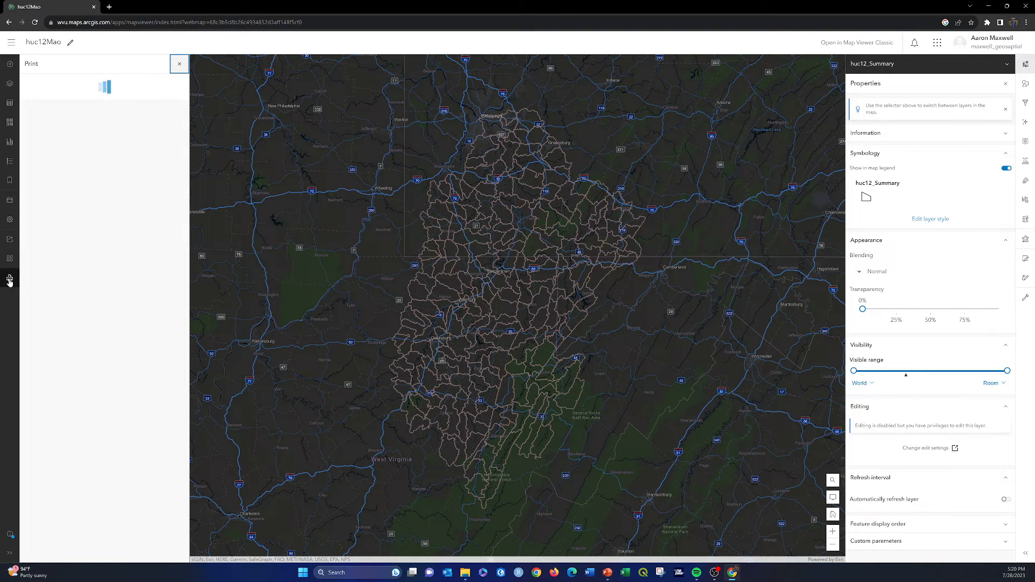
{"action": "left_click", "coordinate": [178, 65]}
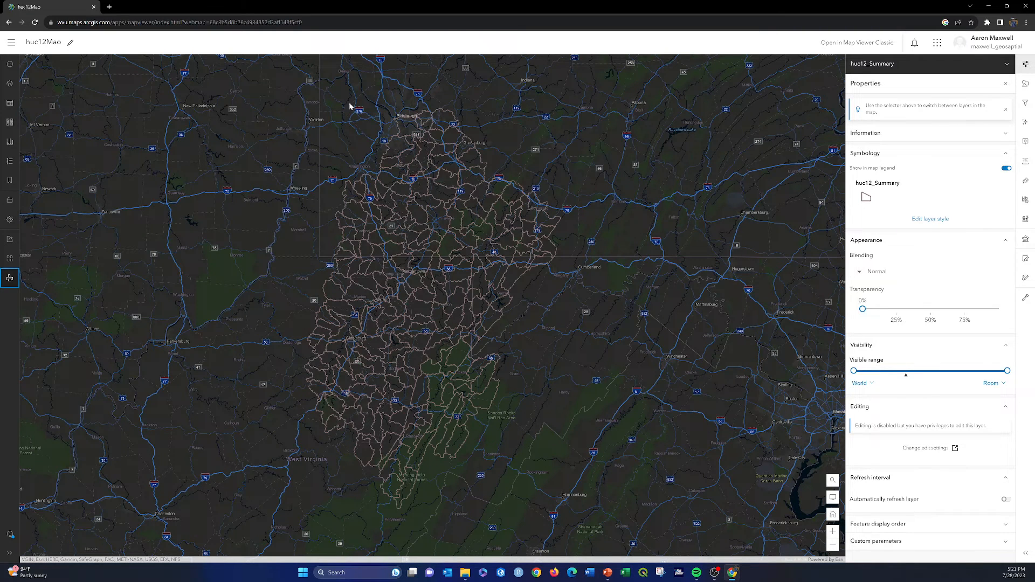
- Show the layer list and examine the huc12_Summary layer's properties, style and filter options
{"action": "left_click", "coordinate": [10, 83]}
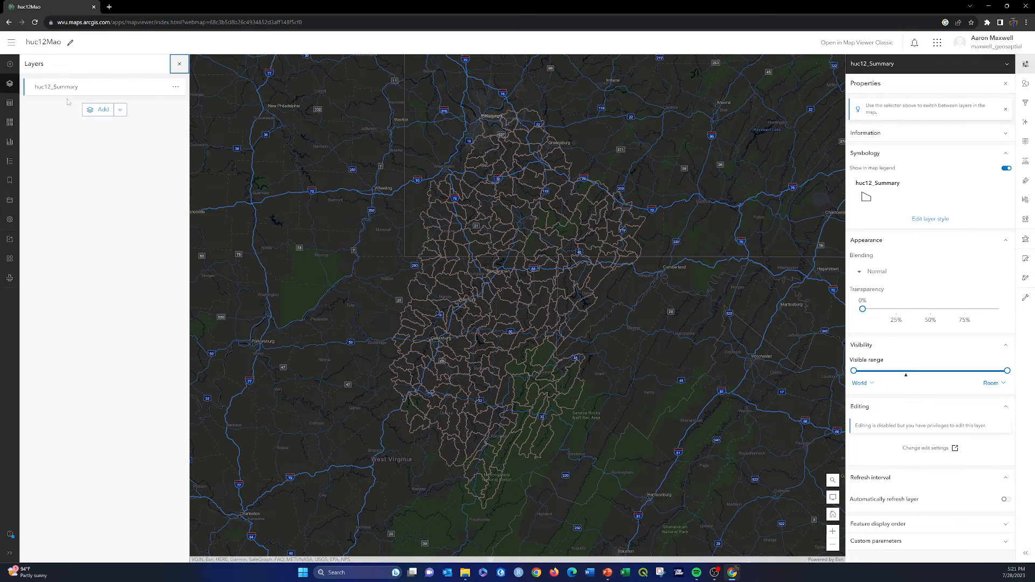
{"action": "left_click", "coordinate": [47, 87]}
{"action": "left_click", "coordinate": [47, 87]}
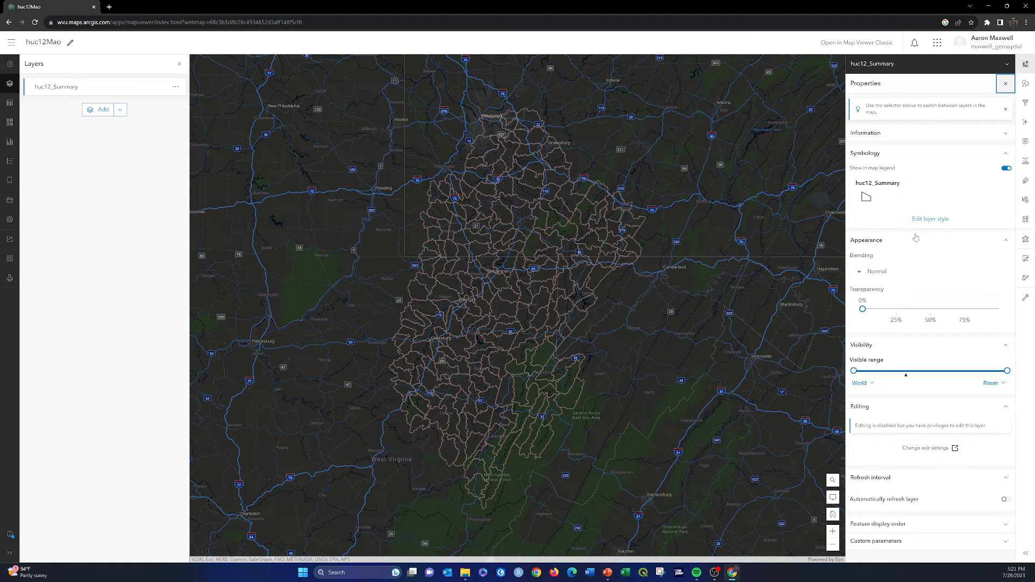
{"action": "left_click", "coordinate": [1026, 84]}
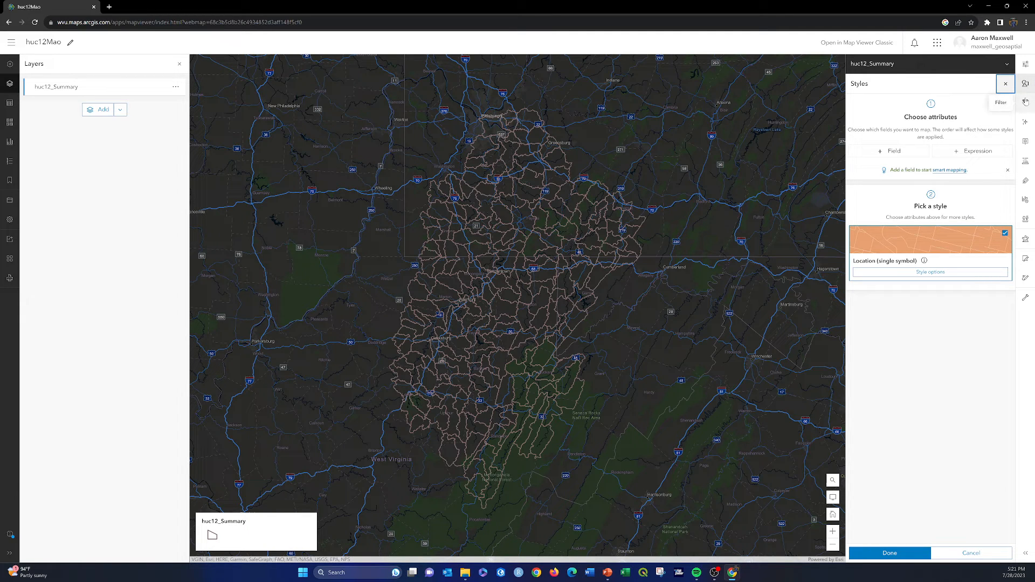
{"action": "left_click", "coordinate": [1026, 103]}
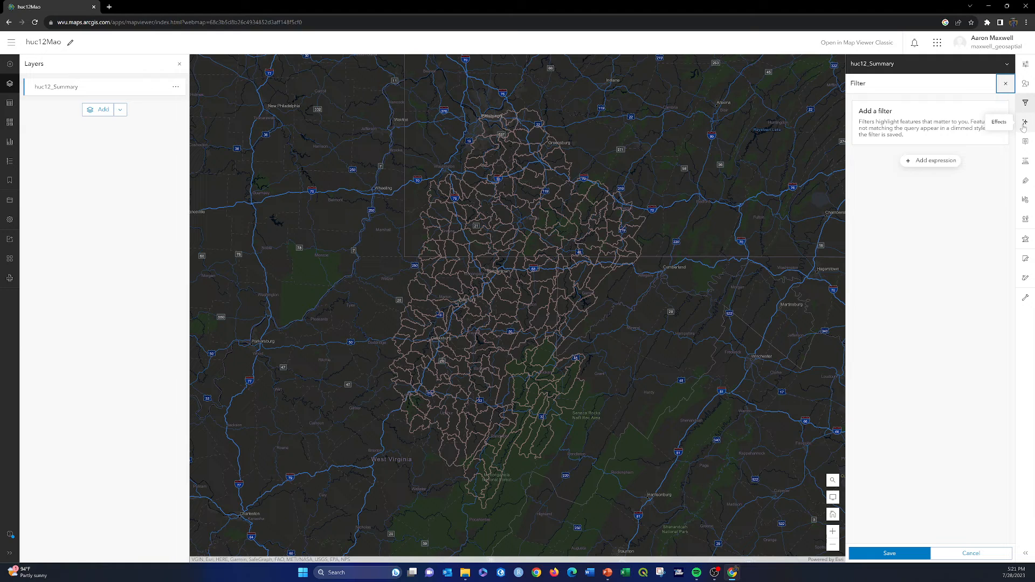
- Try the Bloom effect on the whole huc12_Summary layer and switch it off again
{"action": "left_click", "coordinate": [1026, 124]}
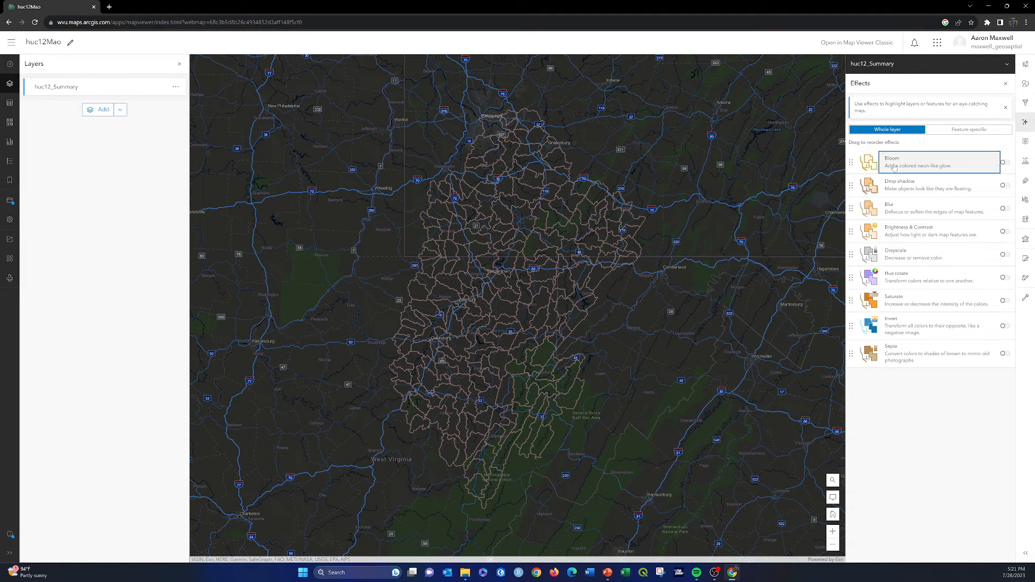
{"action": "left_click", "coordinate": [895, 167]}
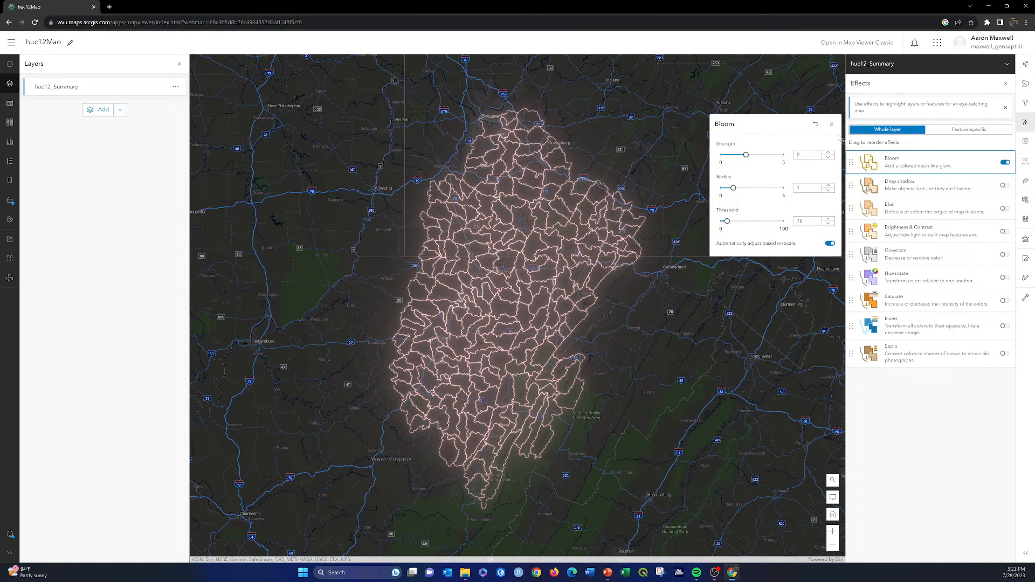
{"action": "left_click", "coordinate": [1003, 164]}
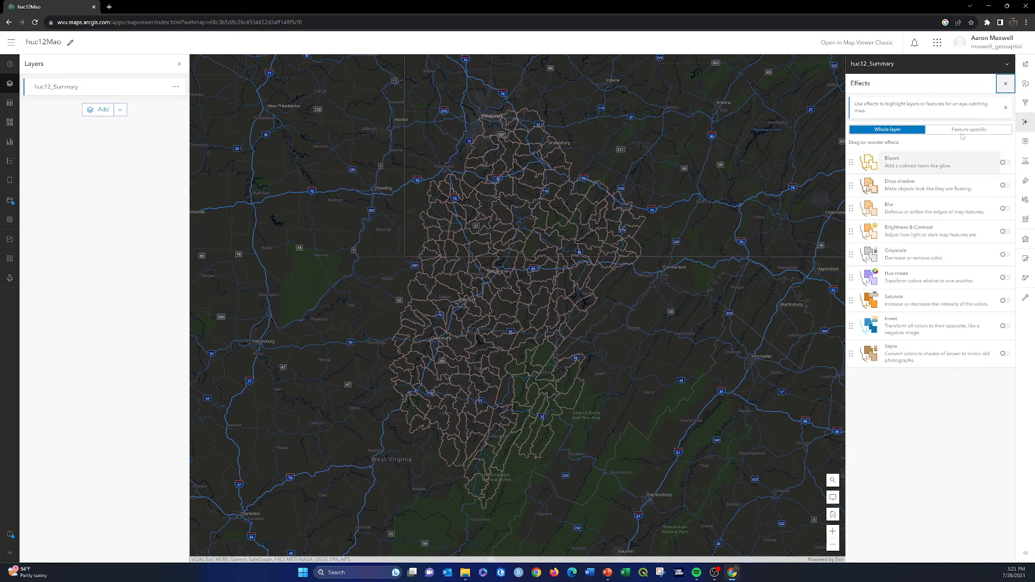
- Inspect the huc12_Summary layer's pop-up configuration and field list, including the FID field's display name formatting
{"action": "left_click", "coordinate": [1026, 142]}
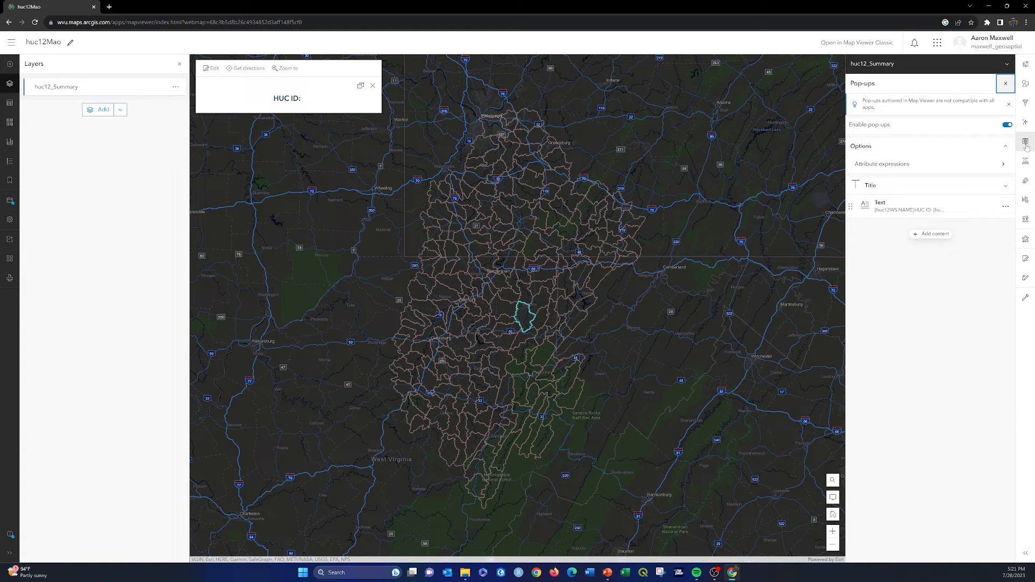
{"action": "left_click", "coordinate": [1026, 162]}
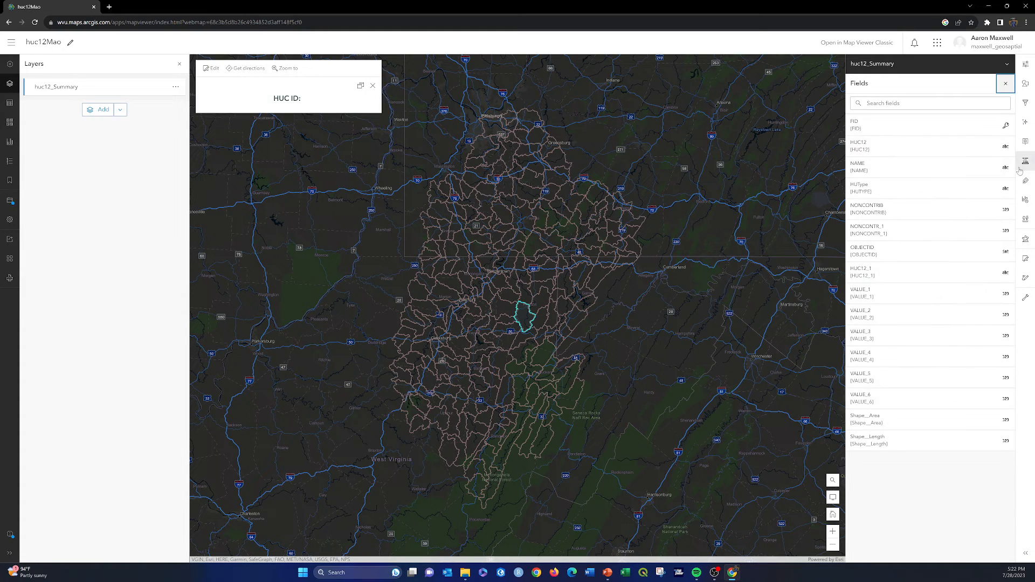
{"action": "left_click", "coordinate": [883, 127]}
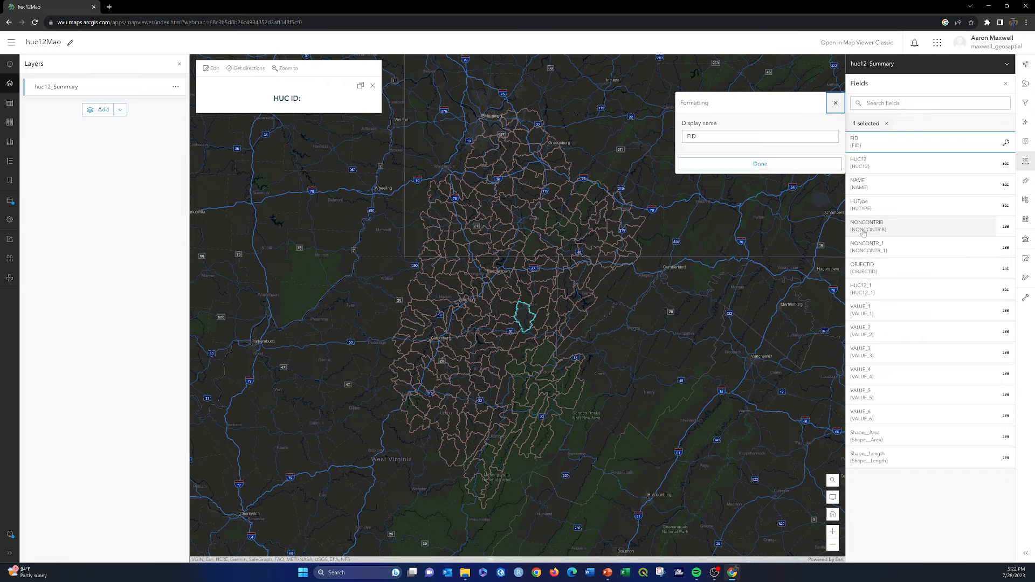
{"action": "key", "text": "Tab"}
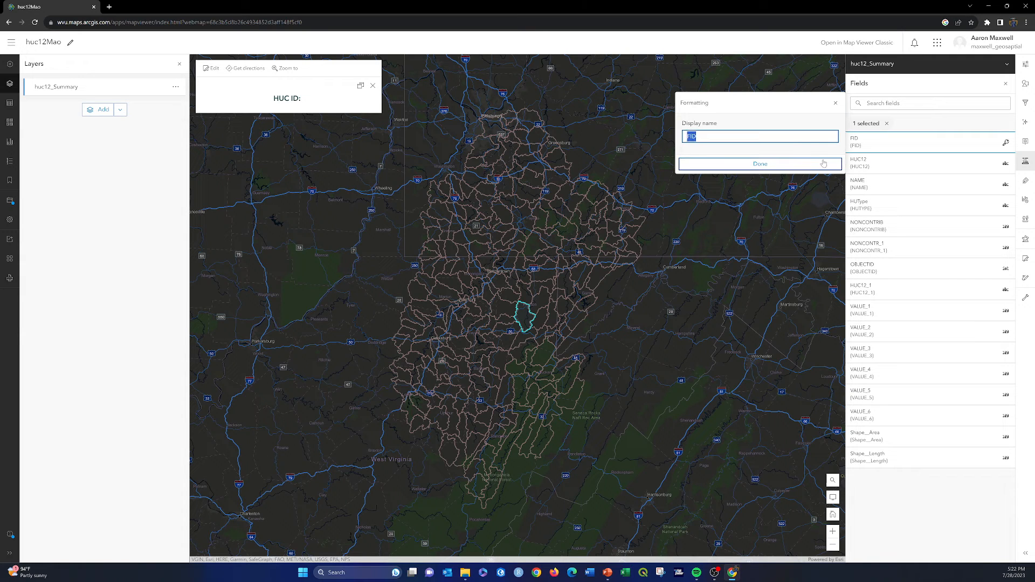
{"action": "left_click", "coordinate": [835, 104]}
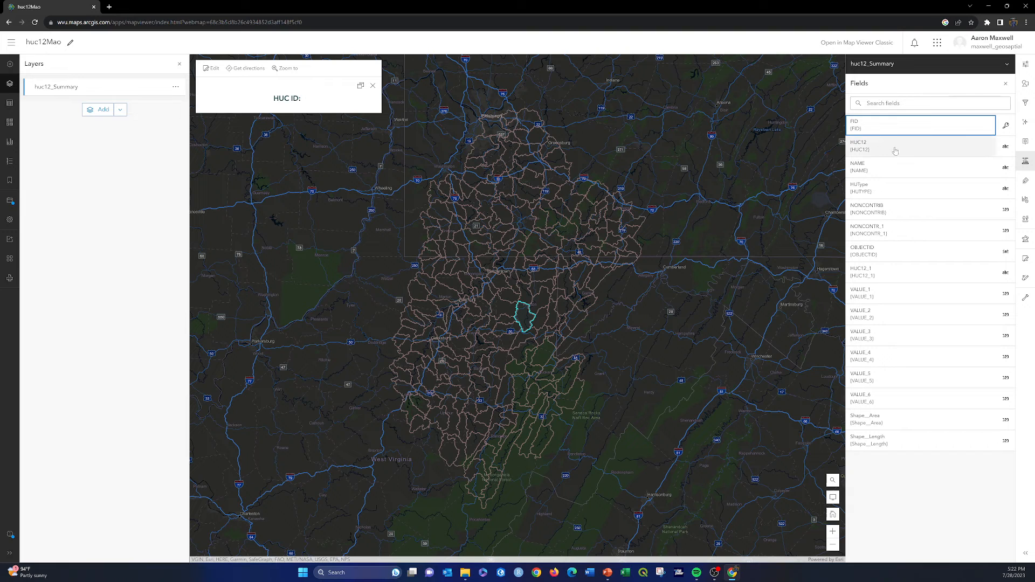
- View the huc12_Summary layer's label, chart and form configuration options, closing the form builder without changes
{"action": "left_click", "coordinate": [1026, 183]}
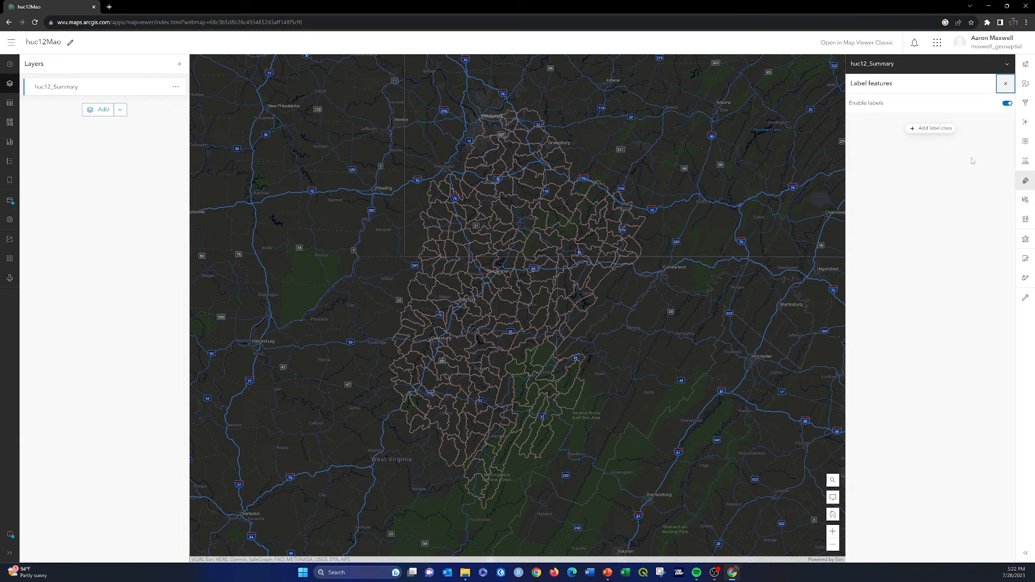
{"action": "left_click", "coordinate": [1026, 201]}
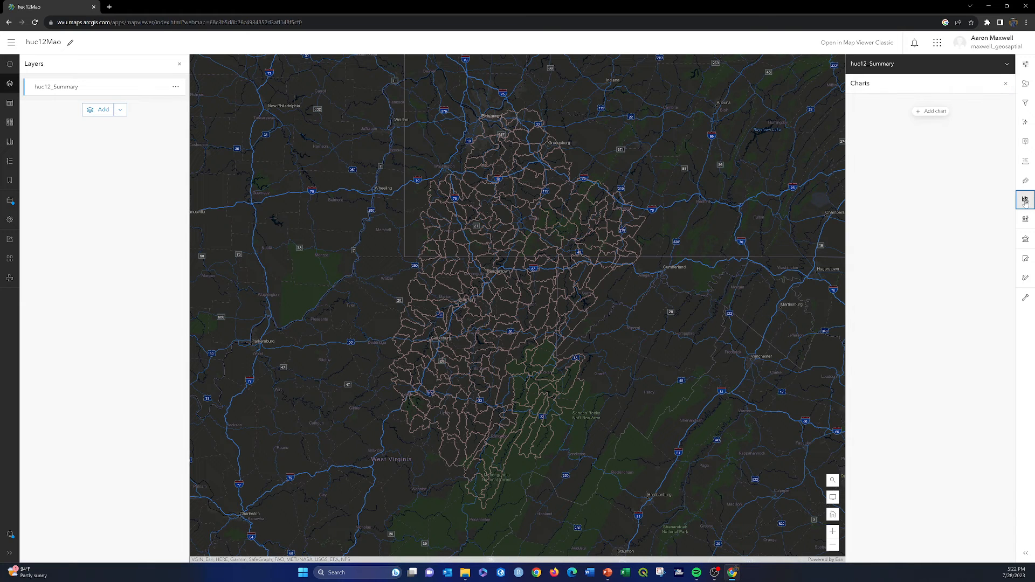
{"action": "left_click", "coordinate": [1026, 221]}
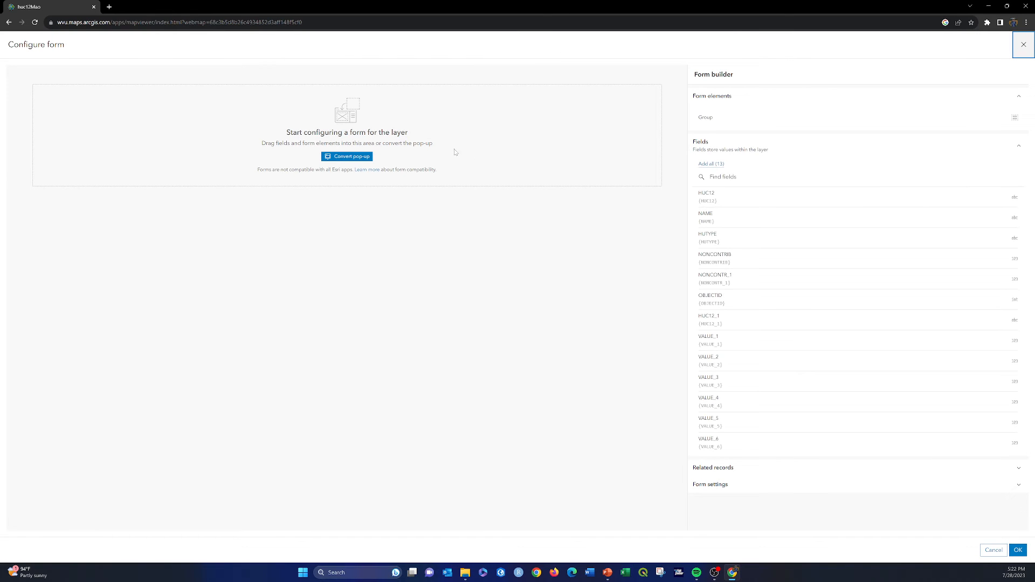
{"action": "left_click", "coordinate": [1023, 47]}
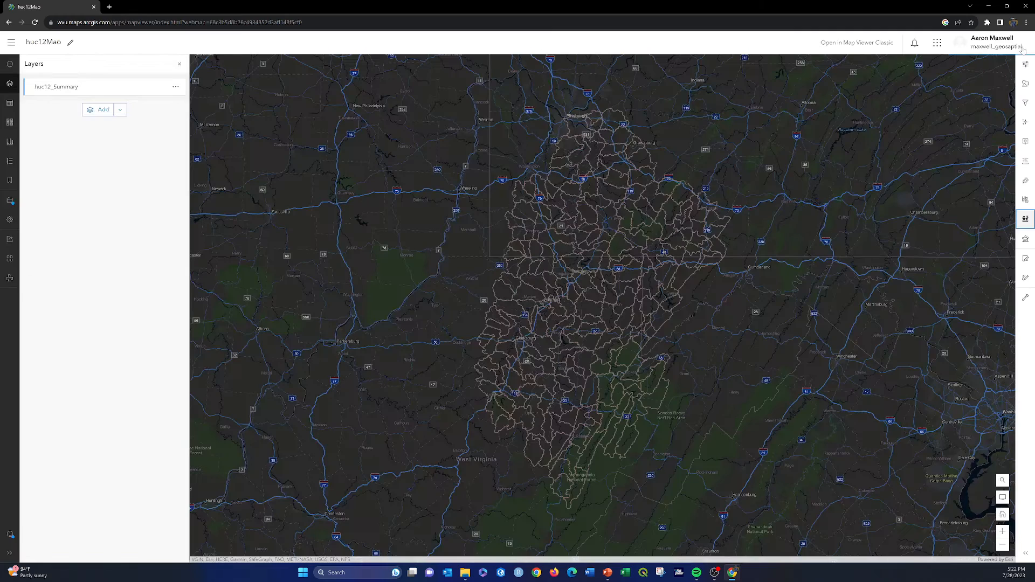
- Browse the available spatial analysis tools, including the Summarize data group
{"action": "left_click", "coordinate": [1026, 241]}
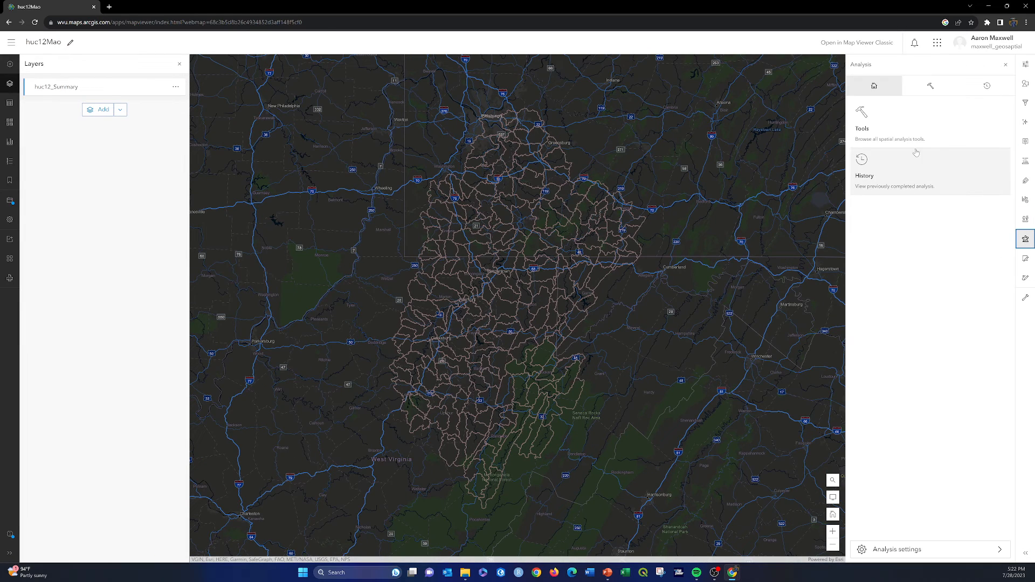
{"action": "left_click", "coordinate": [889, 122]}
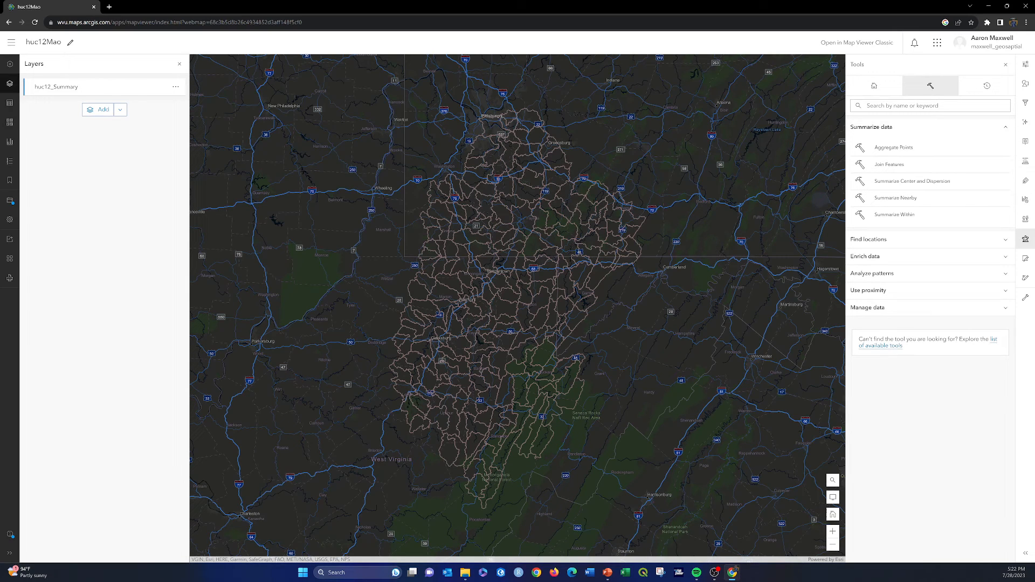
{"action": "left_click", "coordinate": [1027, 261]}
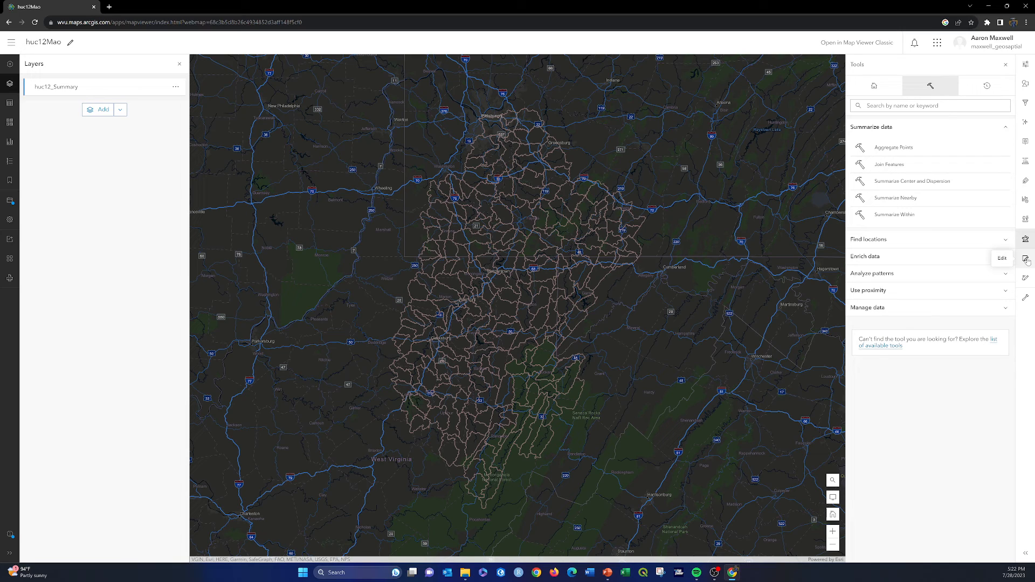
{"action": "left_click", "coordinate": [1026, 300]}
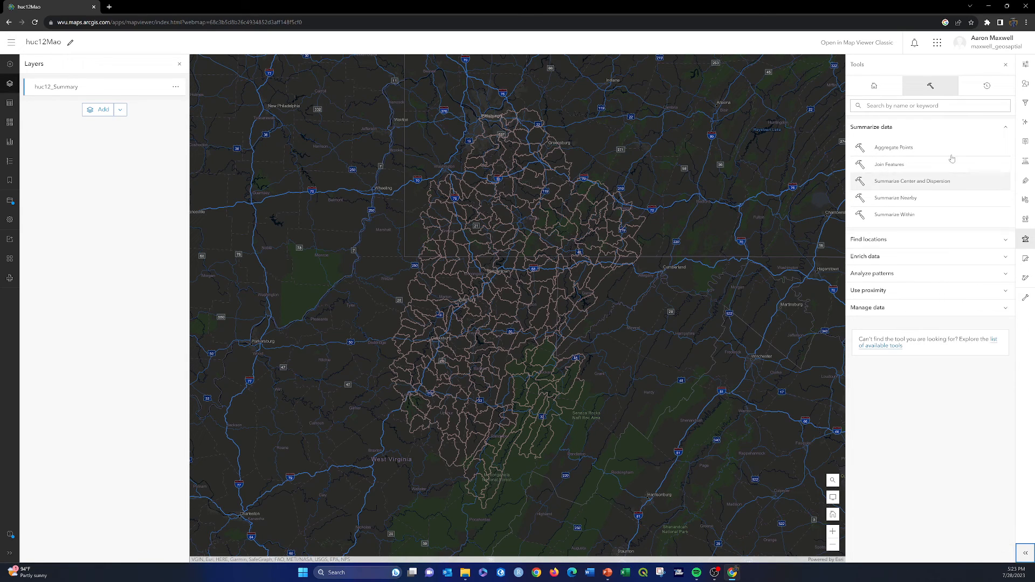
- View the huc12_Summary layer's properties and close both the layer list and the properties to clear the map area
{"action": "left_click", "coordinate": [1025, 69]}
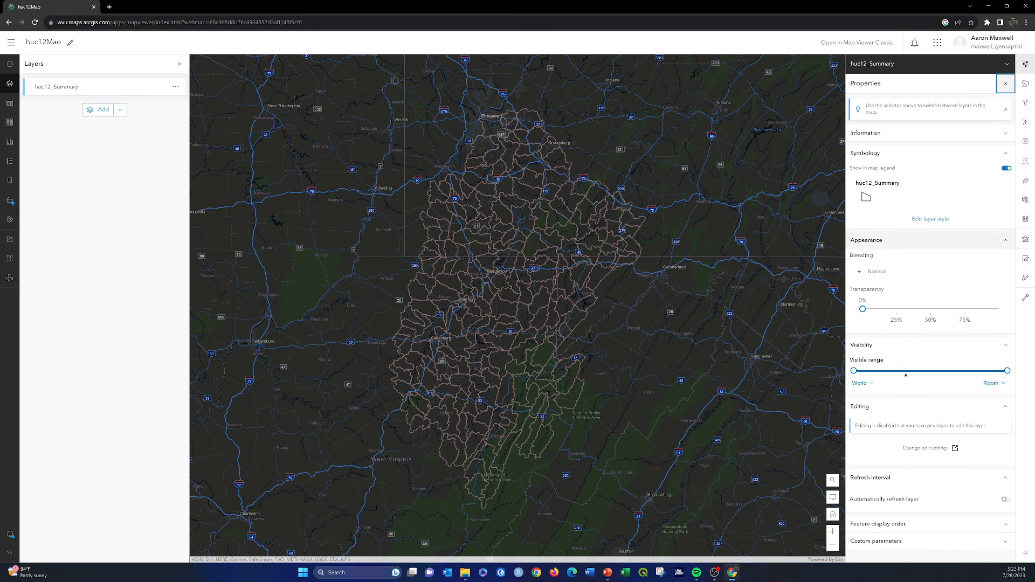
{"action": "left_click", "coordinate": [180, 63]}
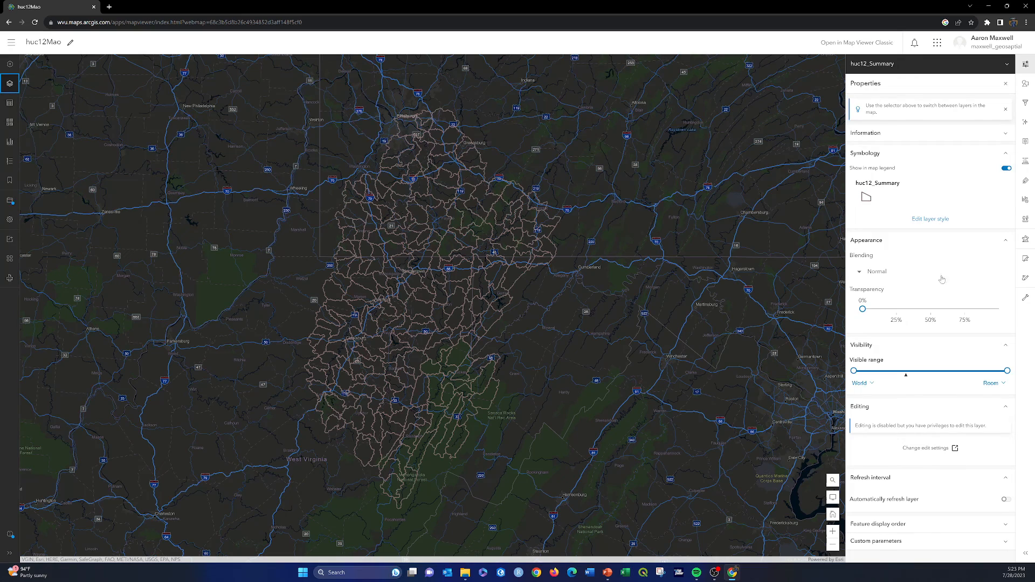
{"action": "left_click", "coordinate": [1026, 64]}
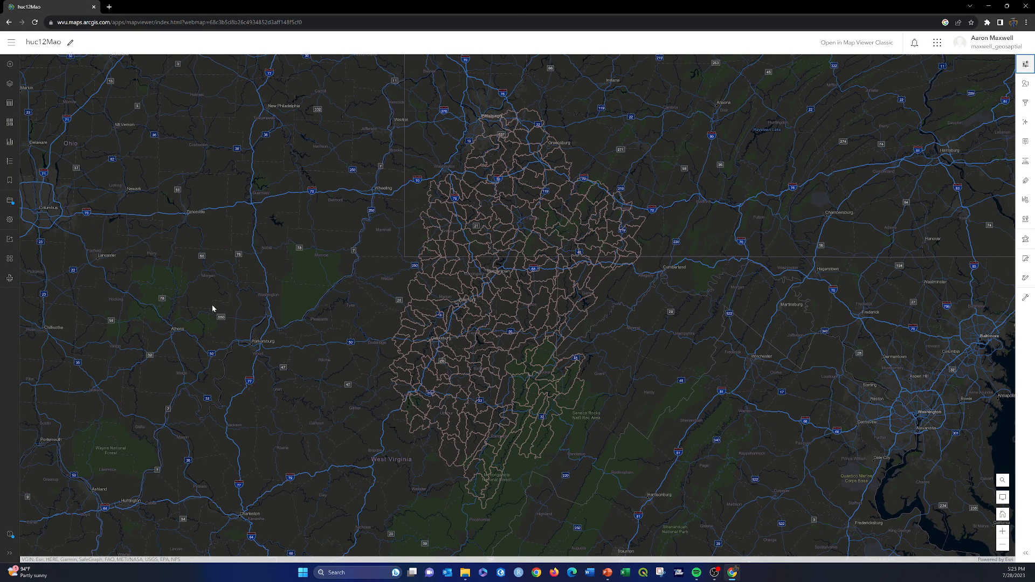
- Open the address and place search, and switch the expanded map view on and off again
{"action": "left_click", "coordinate": [1003, 480]}
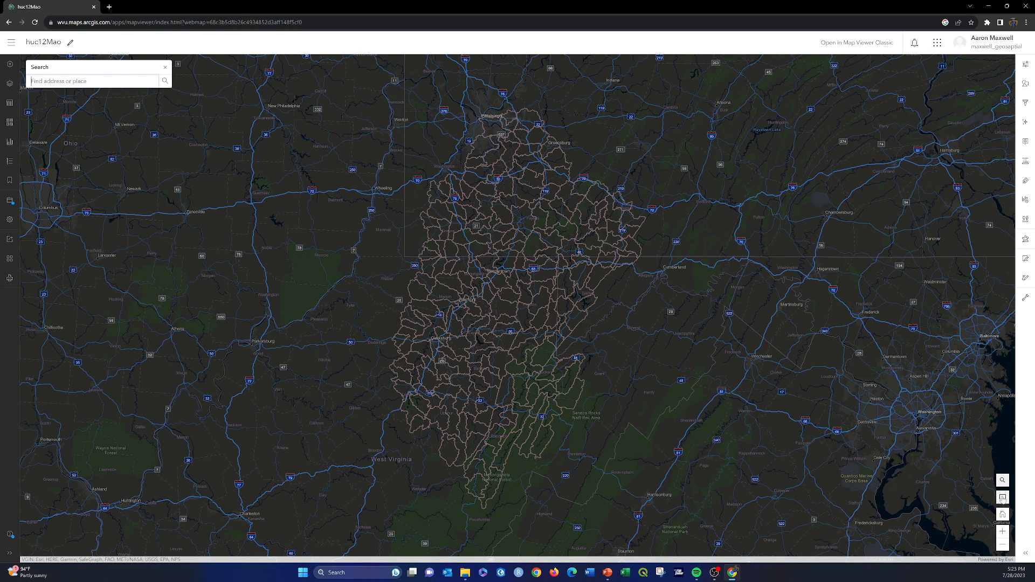
{"action": "left_click", "coordinate": [1003, 498]}
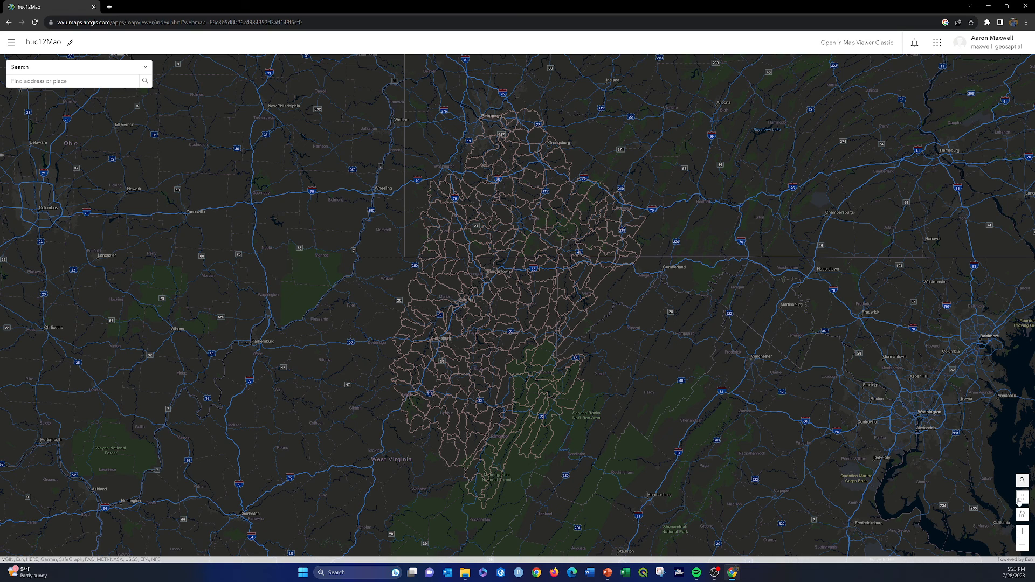
{"action": "left_click", "coordinate": [1023, 497]}
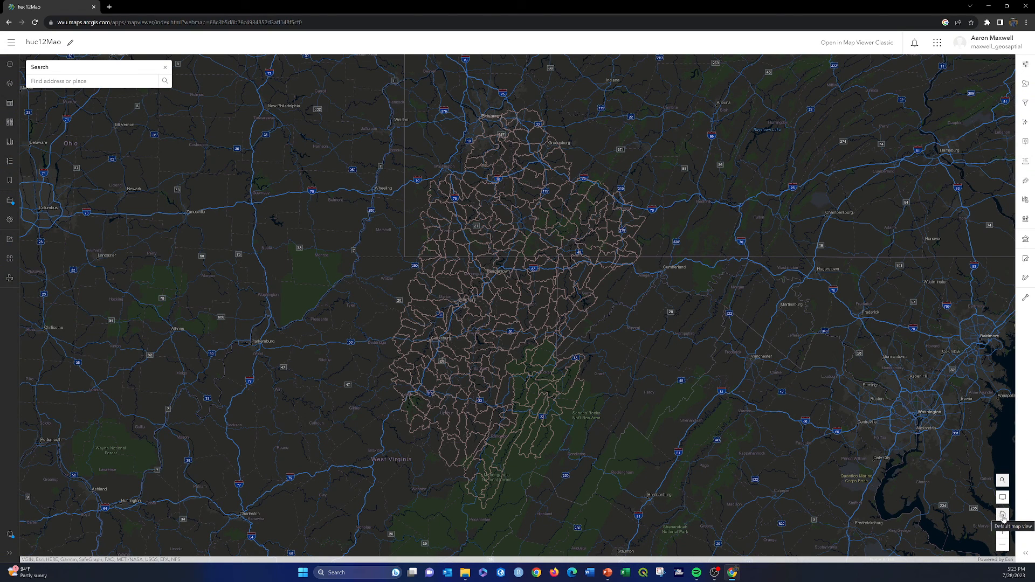
- Return to the default map view and zoom back in to the huc12_Summary polygons around West Virginia
{"action": "left_click", "coordinate": [1004, 515]}
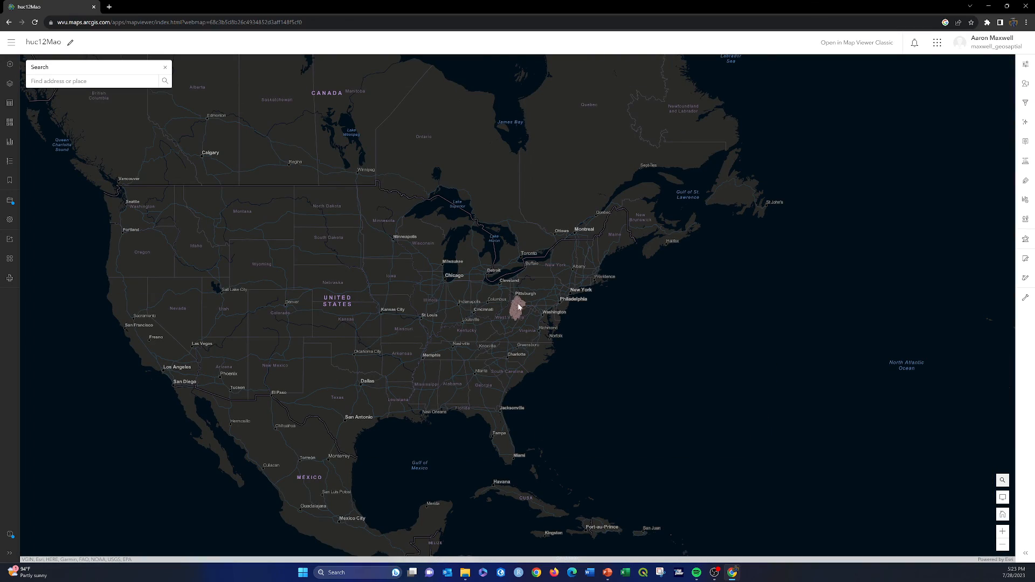
{"action": "scroll", "coordinate": [518, 312], "scroll_direction": "up", "scroll_amount": 5}
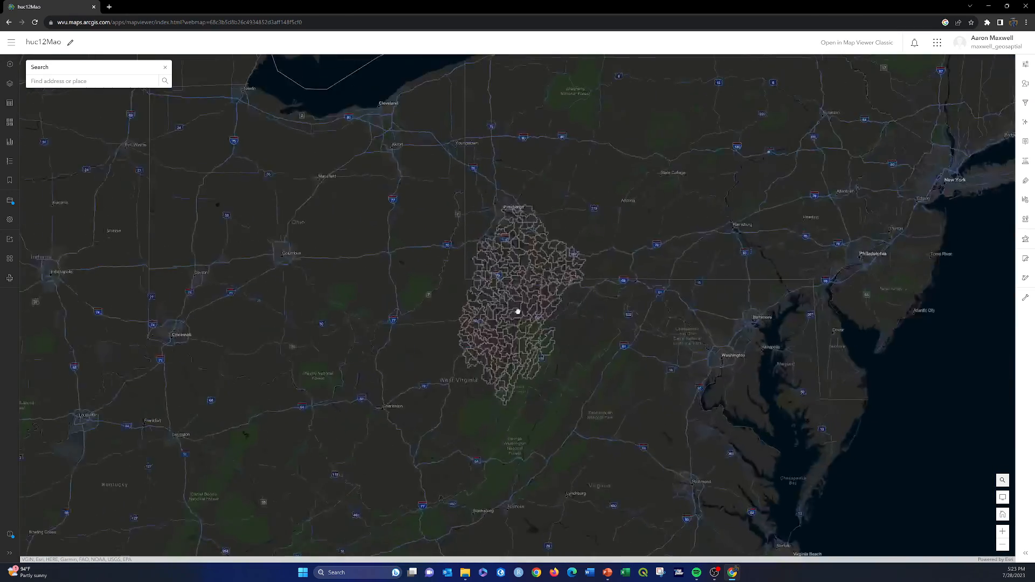
{"action": "left_click", "coordinate": [1003, 531]}
{"action": "left_click", "coordinate": [1003, 546]}
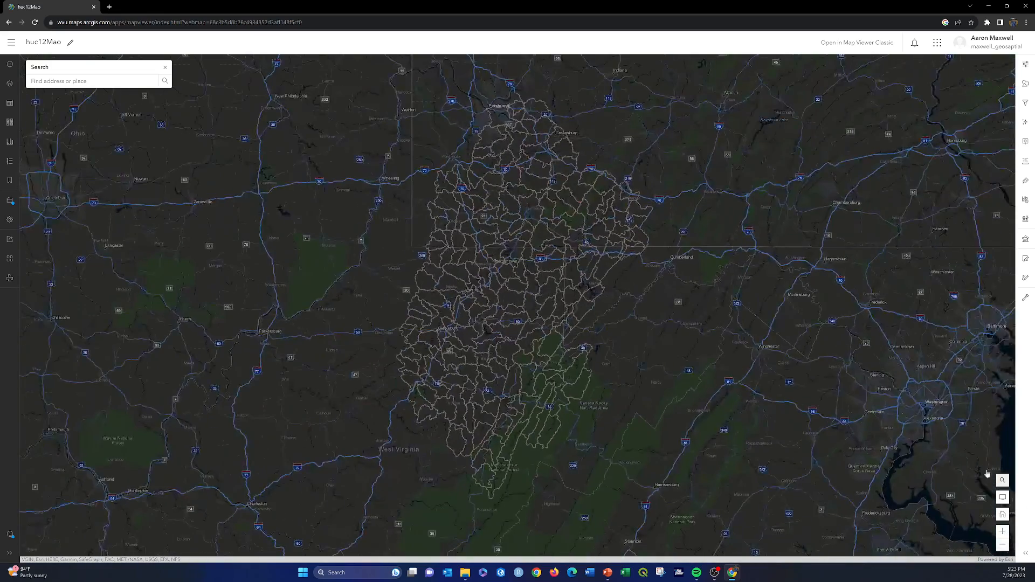